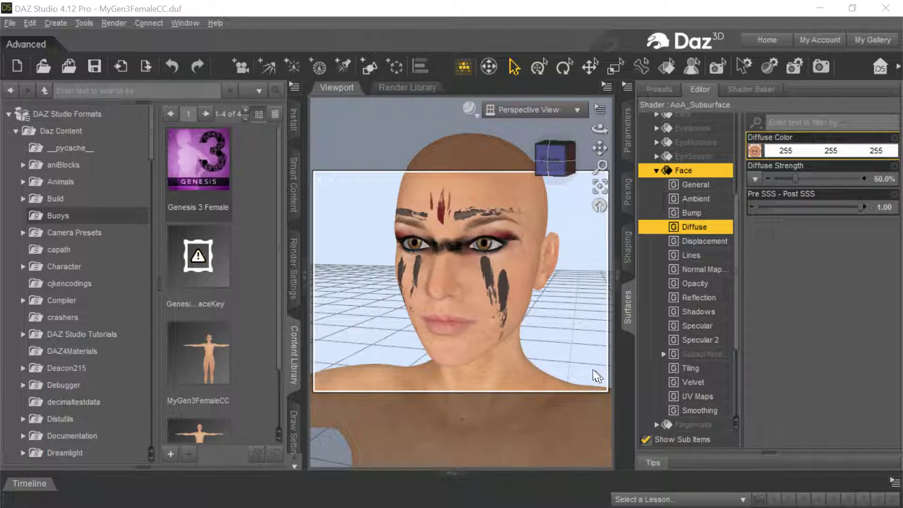
Step: Switch to the LIE Mkups folder and examine the Ophelia7 face makeup textures through Ophelia7FaceMapLIE_1008.png
{"action": "key", "text": "alt+Tab"}
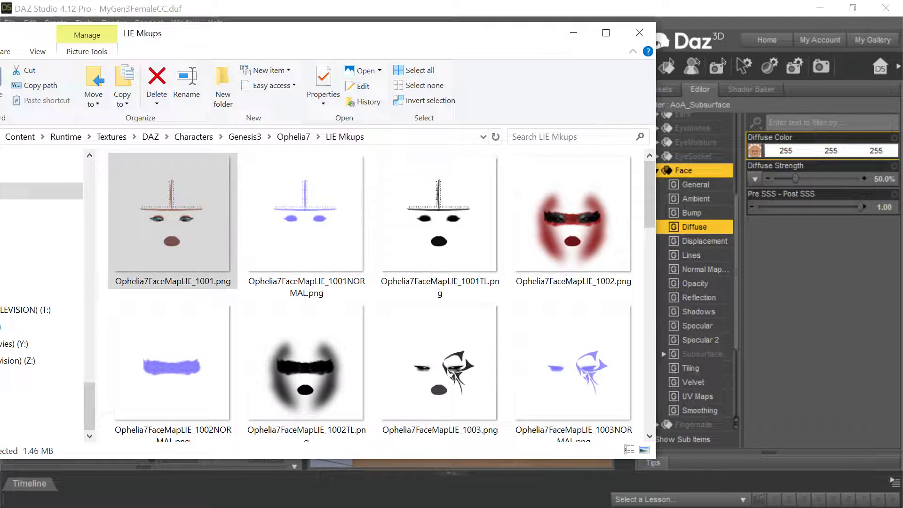
{"action": "left_click_drag", "start_coordinate": [474, 38], "coordinate": [436, 33]}
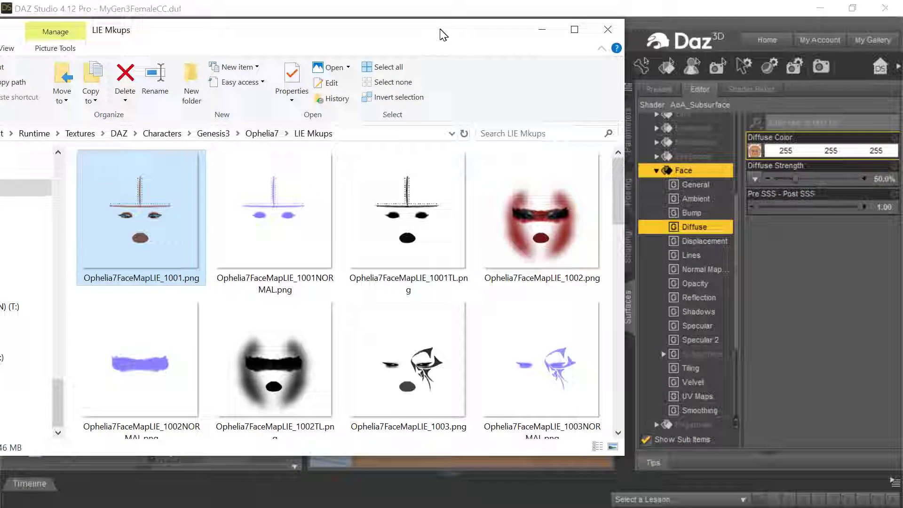
{"action": "scroll", "coordinate": [435, 280], "scroll_direction": "down", "scroll_amount": 6}
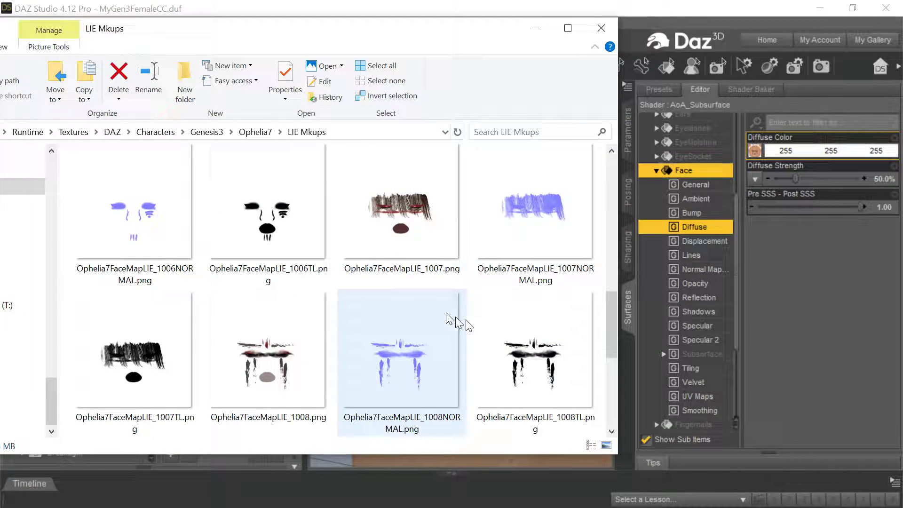
{"action": "key", "text": "alt+Tab"}
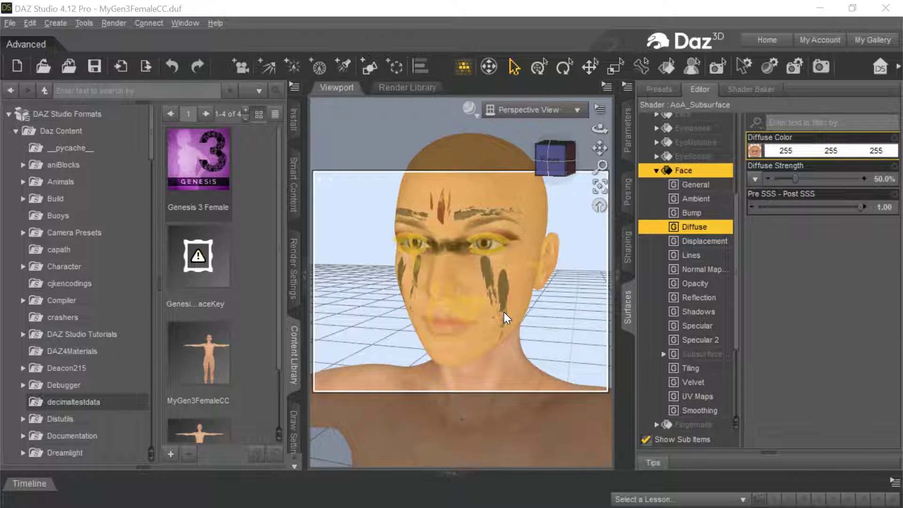
Step: Bring the LIE Mkups folder window back up and position it with the 1007 and 1008 makeup files in view
{"action": "mouse_move", "coordinate": [754, 161]}
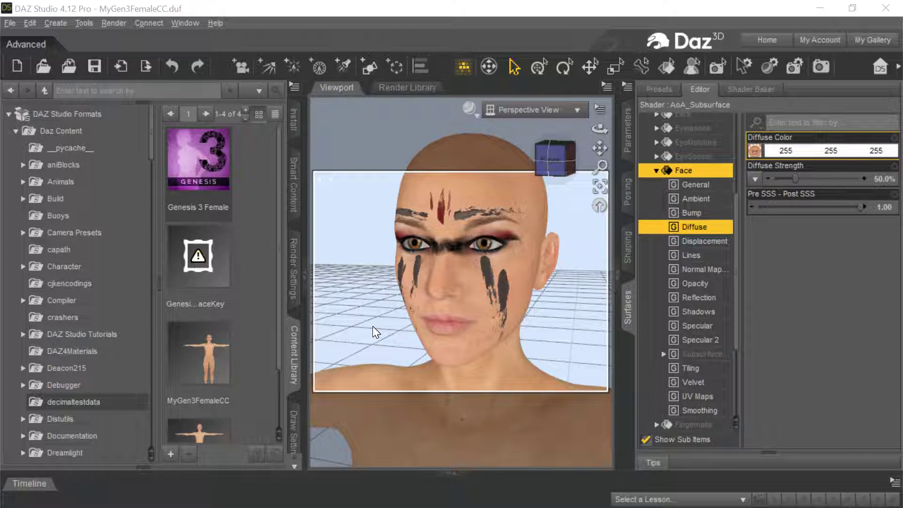
{"action": "left_click", "coordinate": [58, 215]}
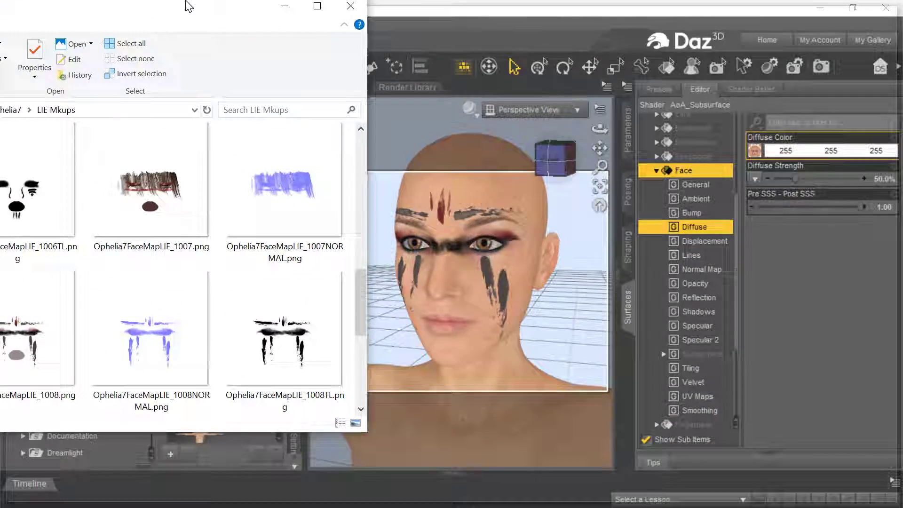
{"action": "key", "text": "super+Up"}
{"action": "left_click_drag", "start_coordinate": [600, 23], "coordinate": [27, 19]}
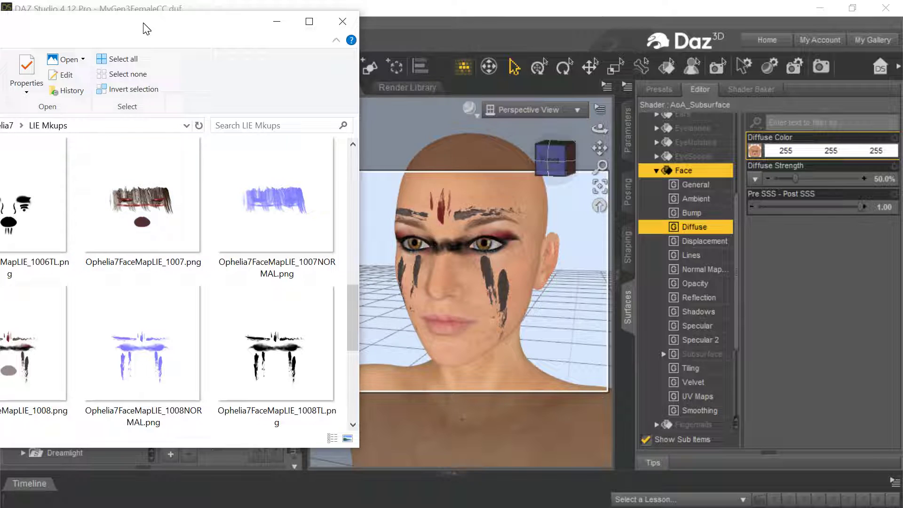
{"action": "left_click_drag", "start_coordinate": [145, 29], "coordinate": [296, 41]}
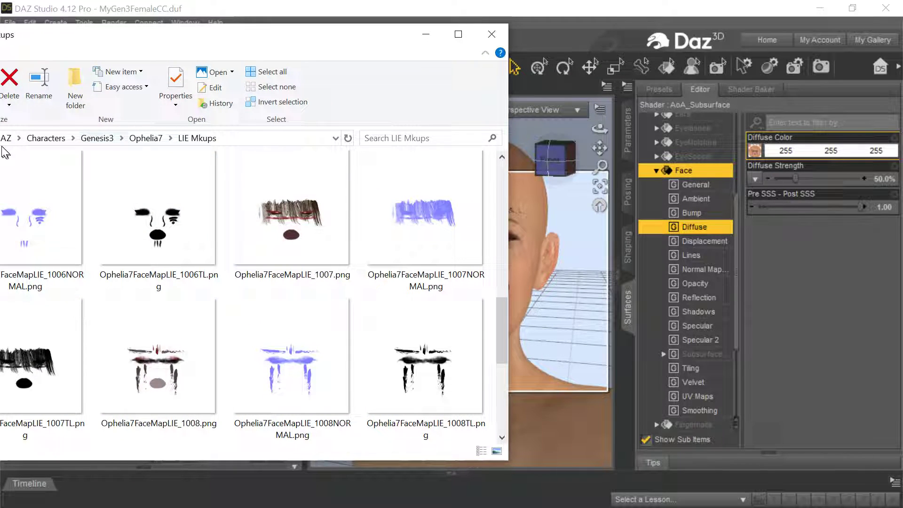
{"action": "mouse_move", "coordinate": [117, 41]}
{"action": "left_mouse_down"}
{"action": "mouse_move", "coordinate": [152, 29]}
{"action": "mouse_move", "coordinate": [126, 36]}
{"action": "left_mouse_up"}
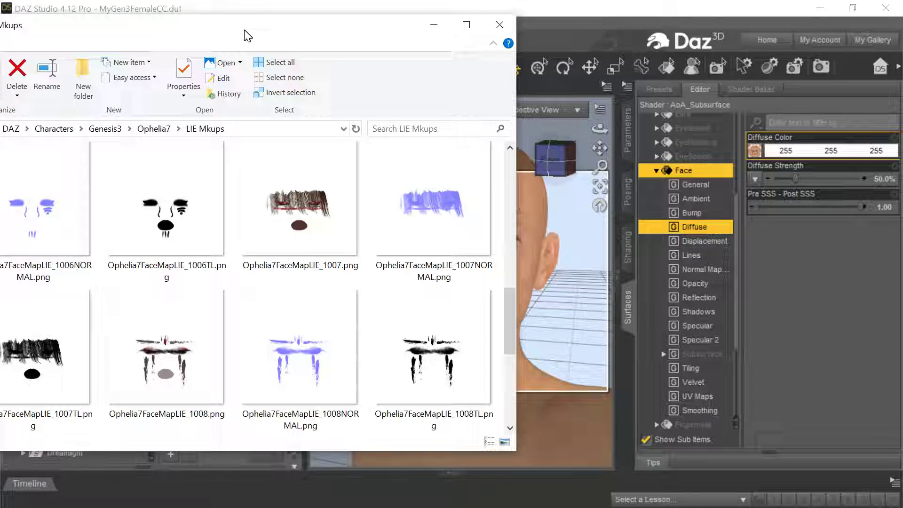
{"action": "left_click_drag", "start_coordinate": [246, 35], "coordinate": [215, 32]}
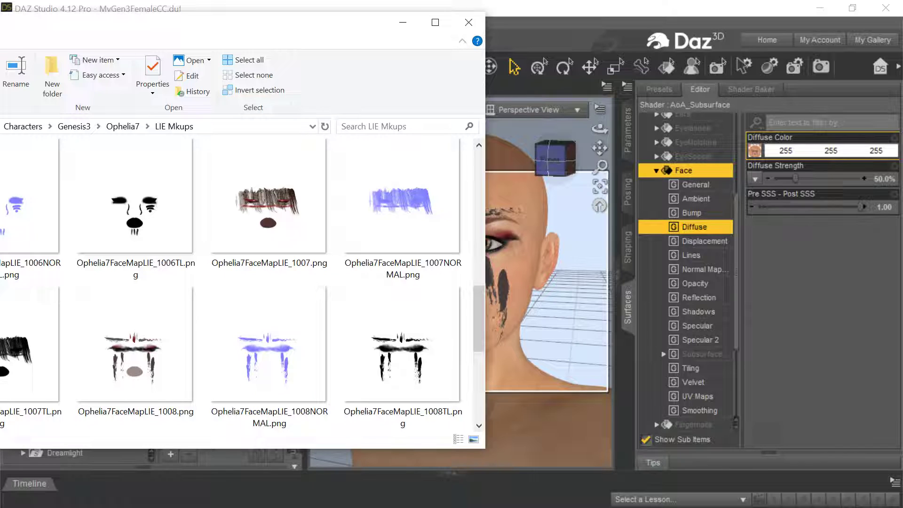
Step: Switch to Photoshop and place Ophelia7FaceMapLIE_1008.png as a full-size layer over the RyJeane_face_1001.jpg face texture
{"action": "key", "text": "alt+Tab"}
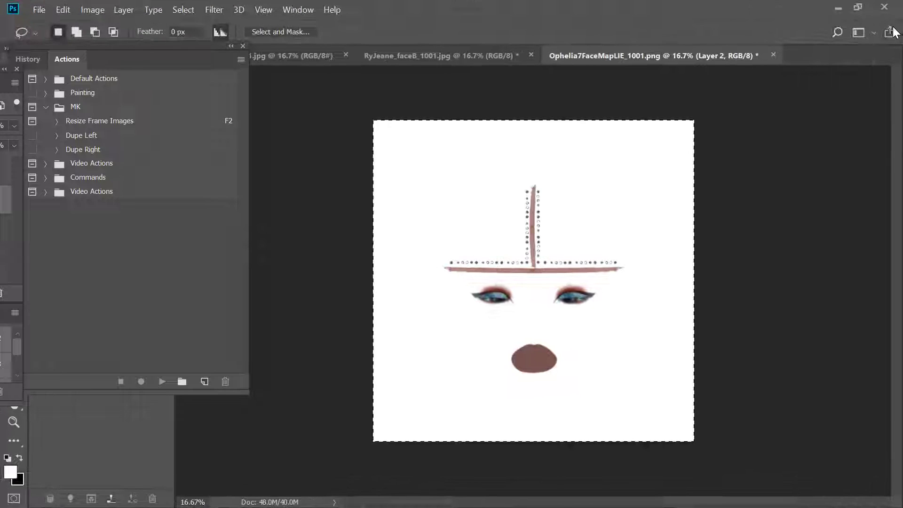
{"action": "left_click", "coordinate": [301, 55]}
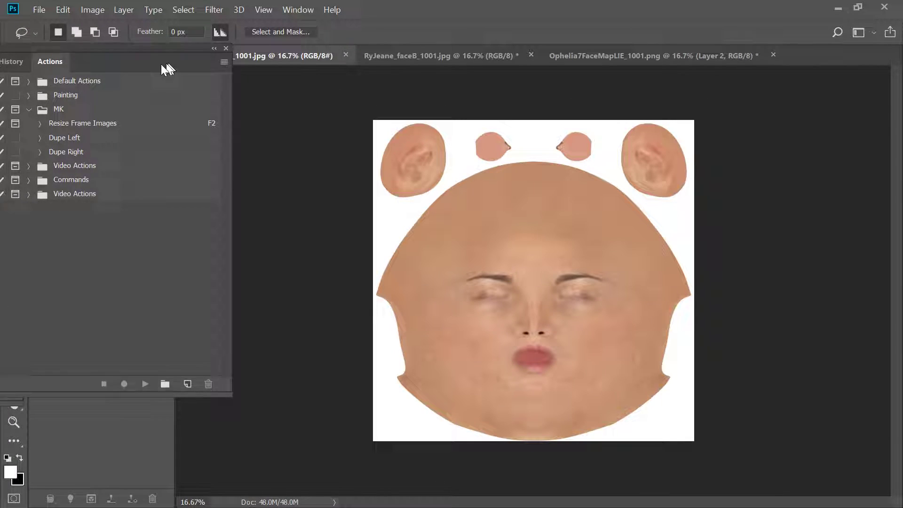
{"action": "double_click", "coordinate": [161, 64]}
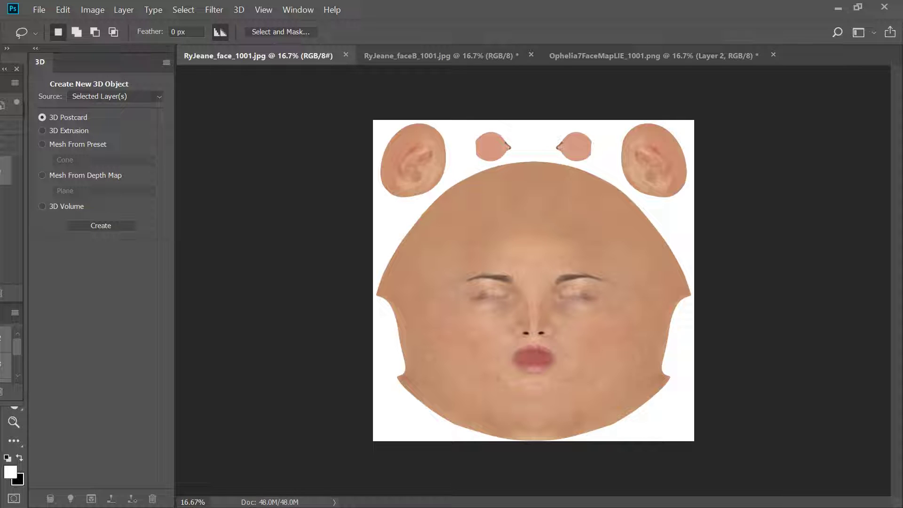
{"action": "key", "text": "alt+Tab"}
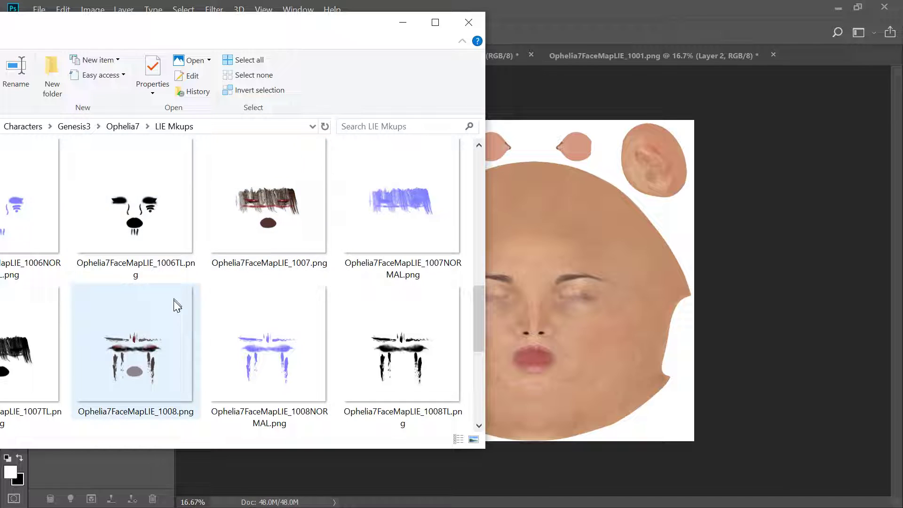
{"action": "left_click_drag", "start_coordinate": [147, 347], "coordinate": [601, 309]}
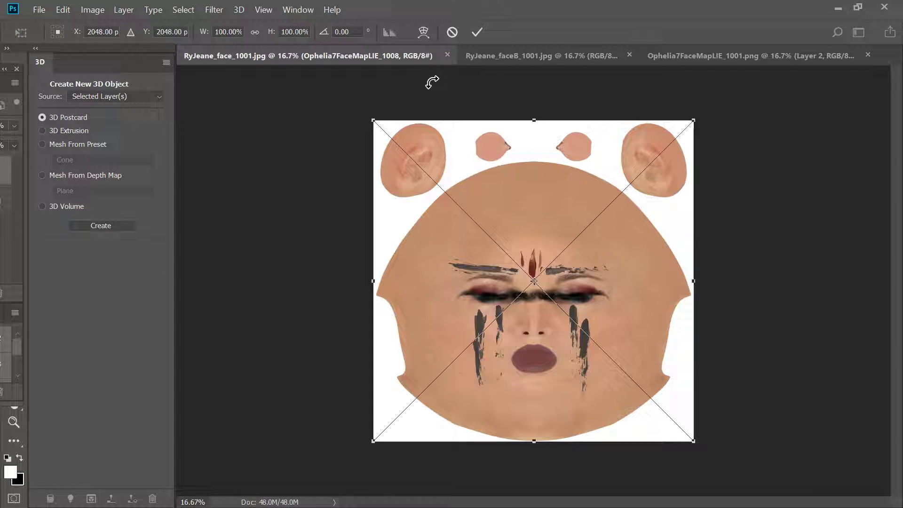
{"action": "left_click", "coordinate": [474, 33]}
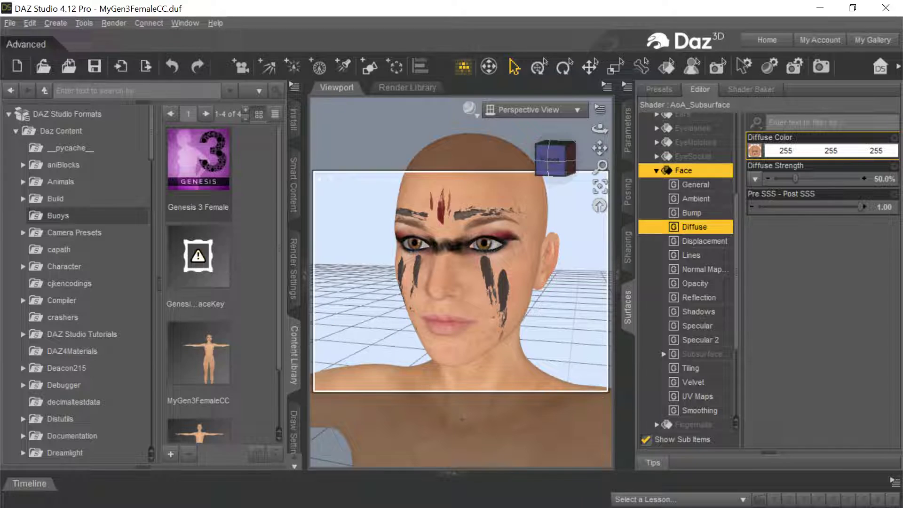
Step: Switch to Character Creator and load the CC3_DH_Jody base avatar, discarding the current project without saving
{"action": "mouse_move", "coordinate": [761, 160]}
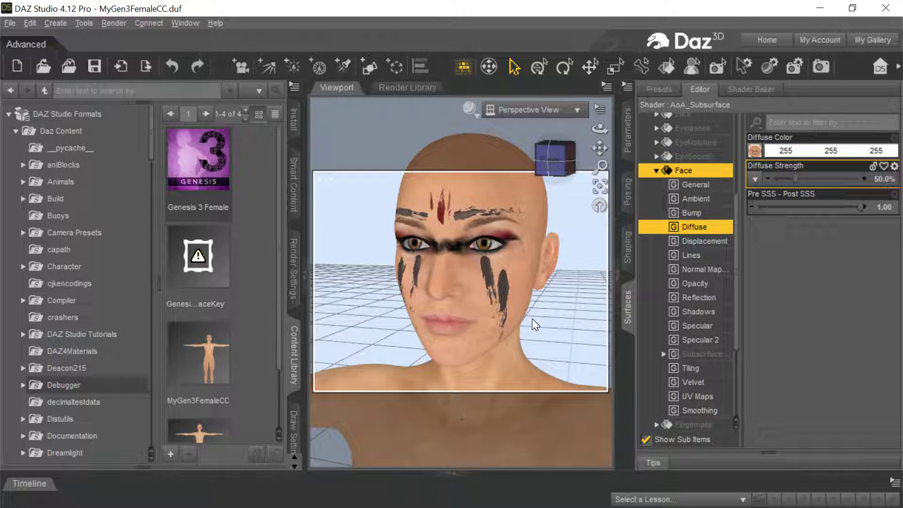
{"action": "left_click", "coordinate": [74, 402]}
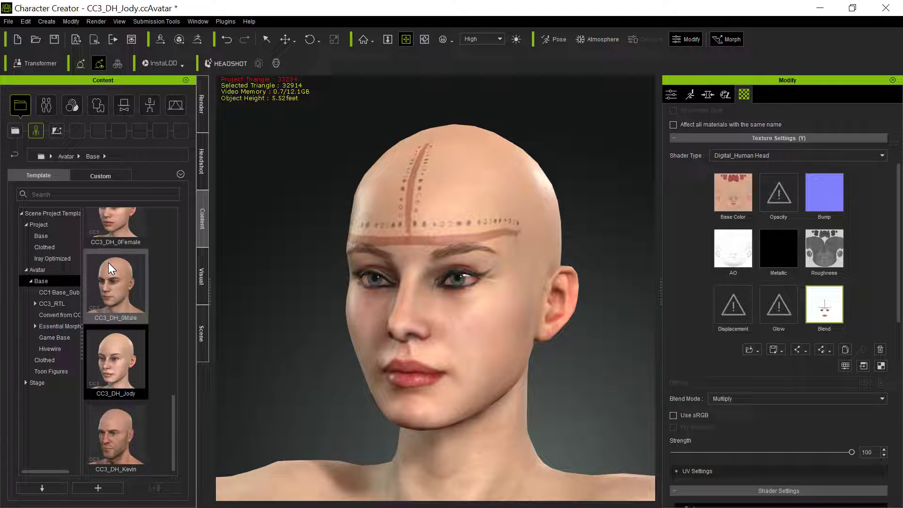
{"action": "double_click", "coordinate": [113, 361]}
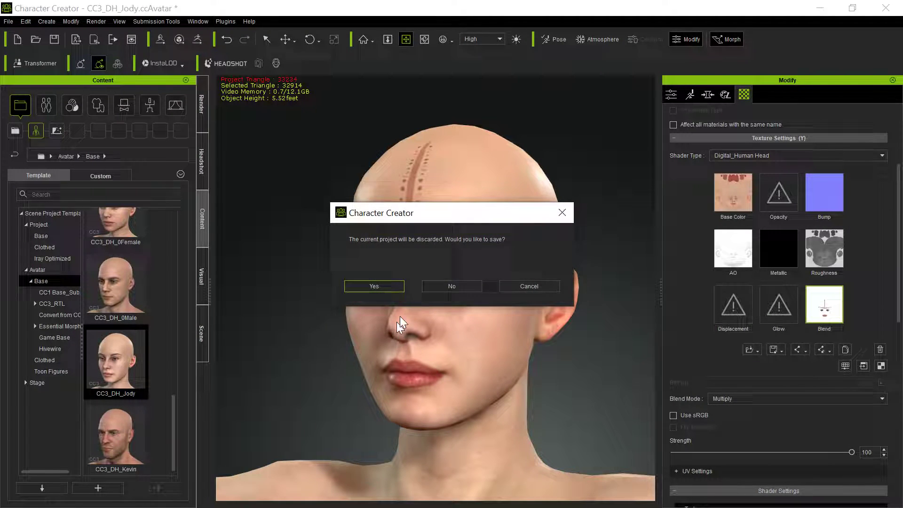
{"action": "left_click", "coordinate": [439, 293]}
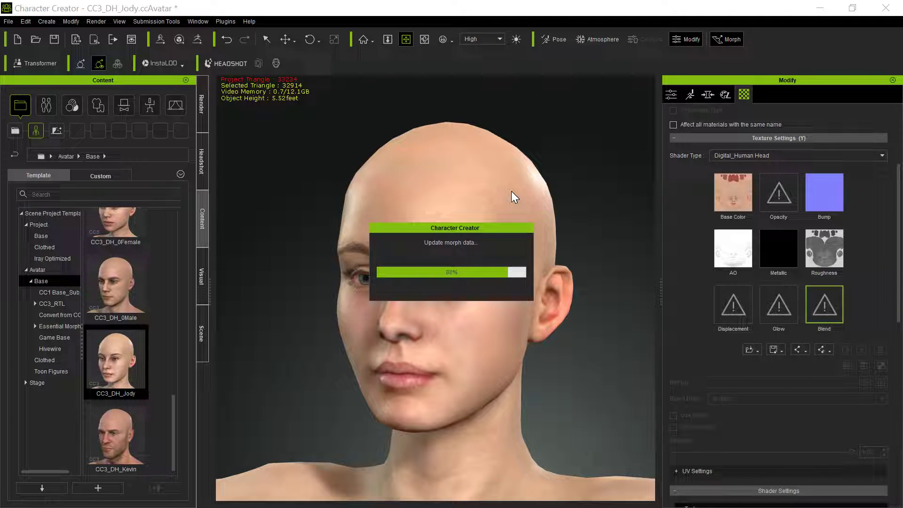
Step: Apply the custom Warpaint Female skin preset to the avatar, including material, shader textures and shader parameters
{"action": "left_click", "coordinate": [72, 108]}
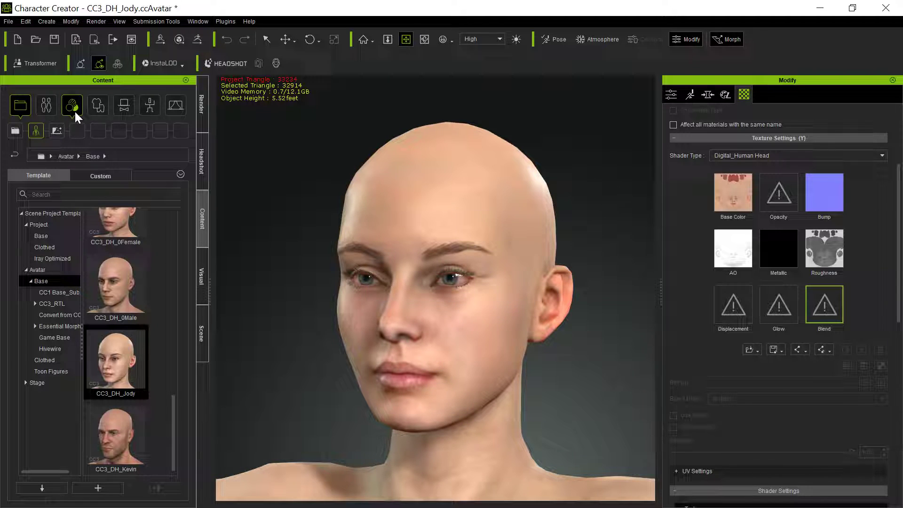
{"action": "left_click", "coordinate": [117, 175]}
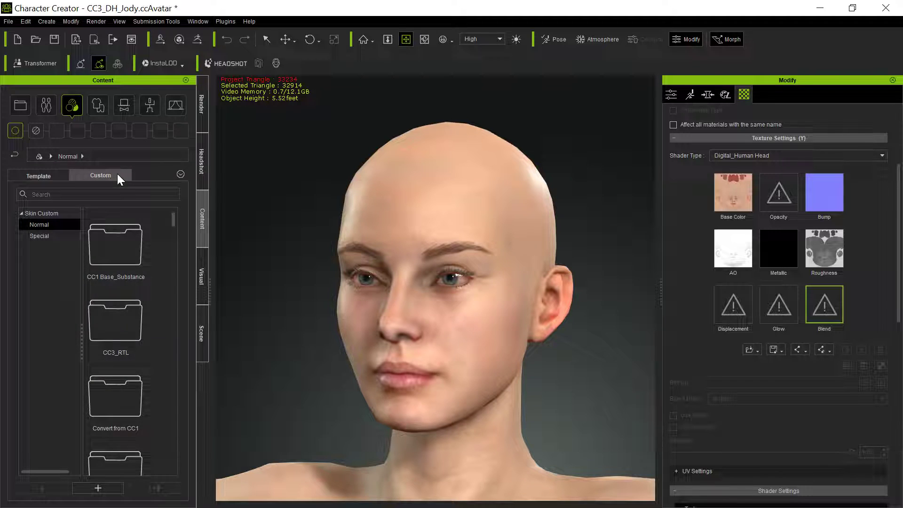
{"action": "scroll", "coordinate": [141, 367], "scroll_direction": "down", "scroll_amount": 5}
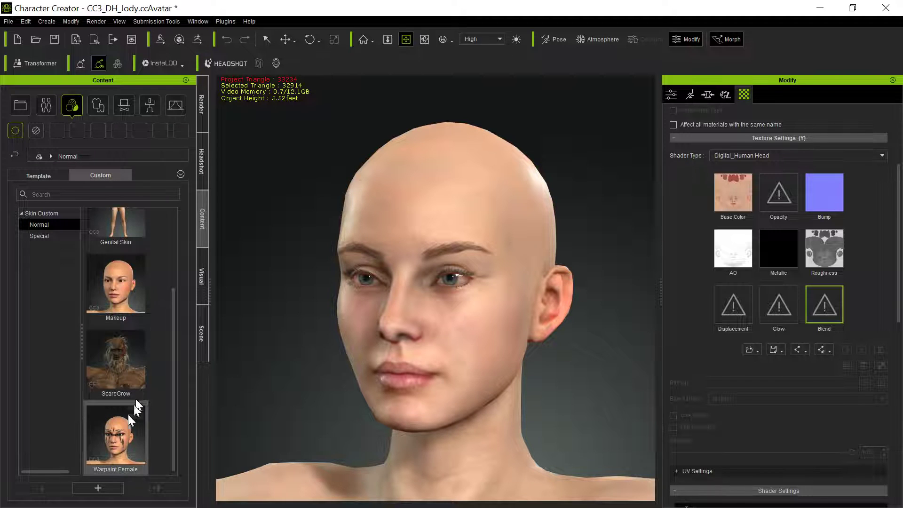
{"action": "double_click", "coordinate": [101, 445]}
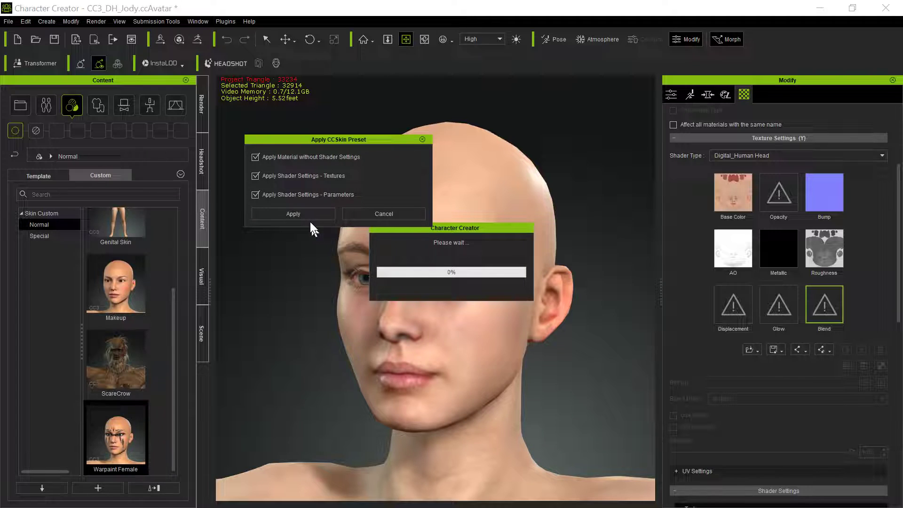
{"action": "left_click", "coordinate": [309, 218]}
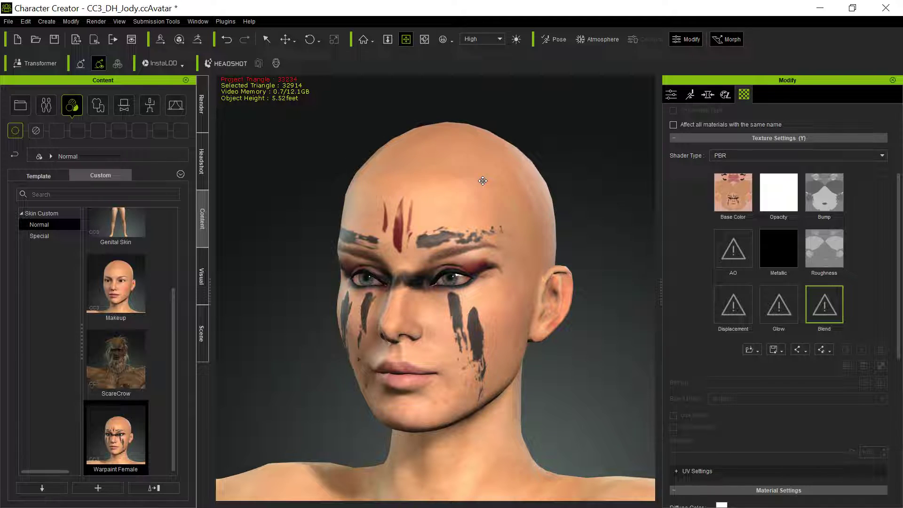
{"action": "mouse_move", "coordinate": [451, 234]}
{"action": "right_mouse_down"}
{"action": "mouse_move", "coordinate": [493, 234]}
{"action": "mouse_move", "coordinate": [438, 232]}
{"action": "right_mouse_up"}
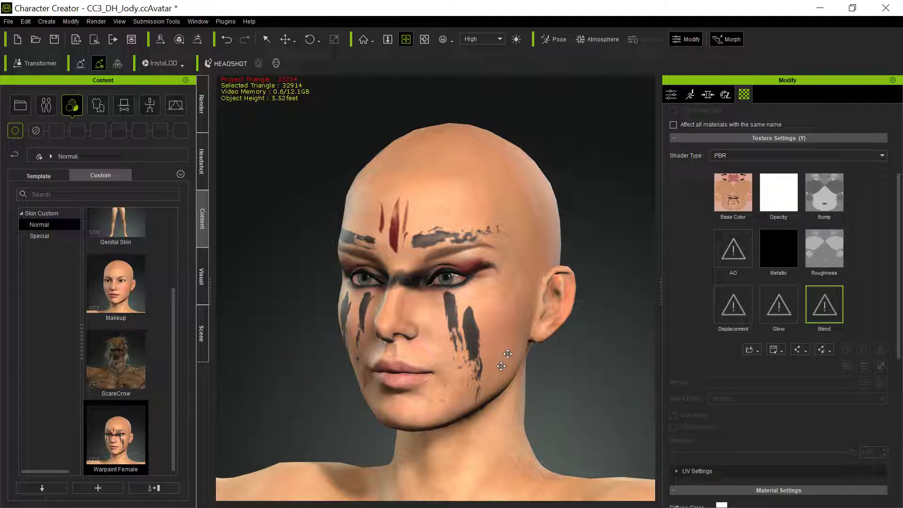
{"action": "middle_click_drag", "start_coordinate": [454, 217], "coordinate": [485, 212]}
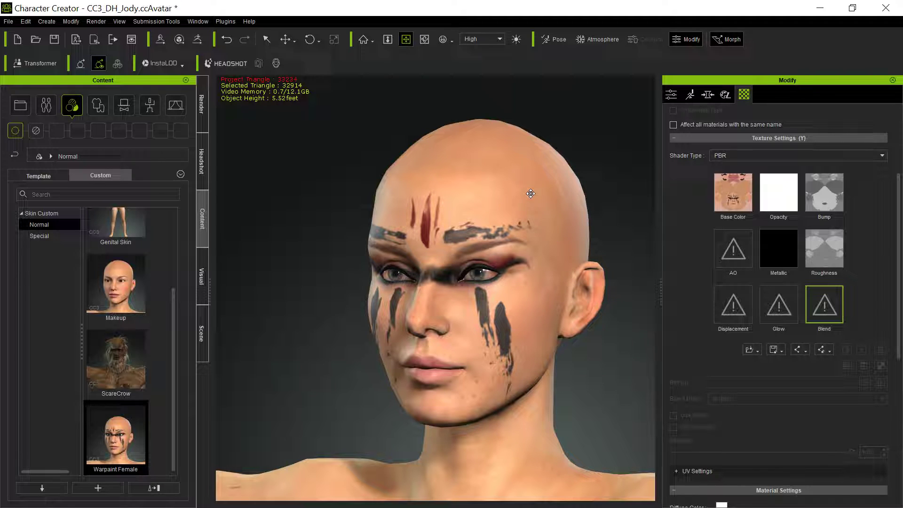
{"action": "left_click_drag", "start_coordinate": [531, 194], "coordinate": [505, 204]}
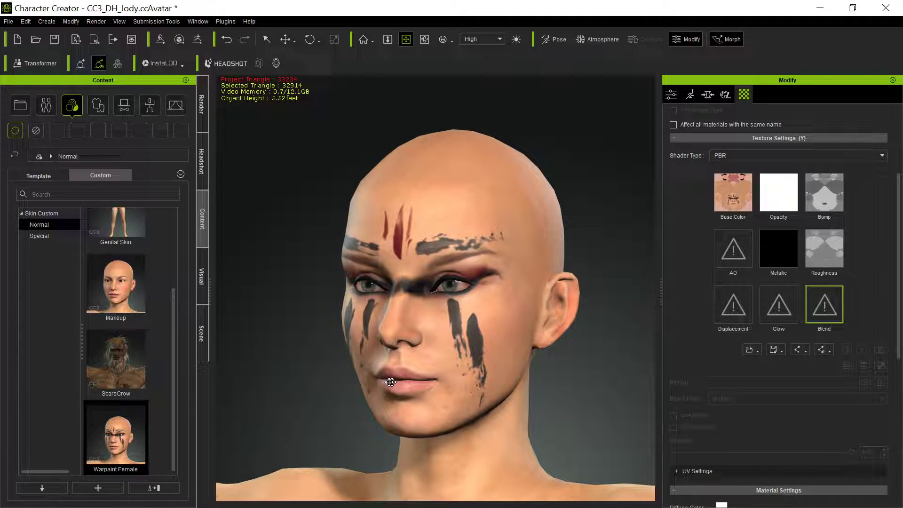
{"action": "left_click_drag", "start_coordinate": [390, 383], "coordinate": [404, 383]}
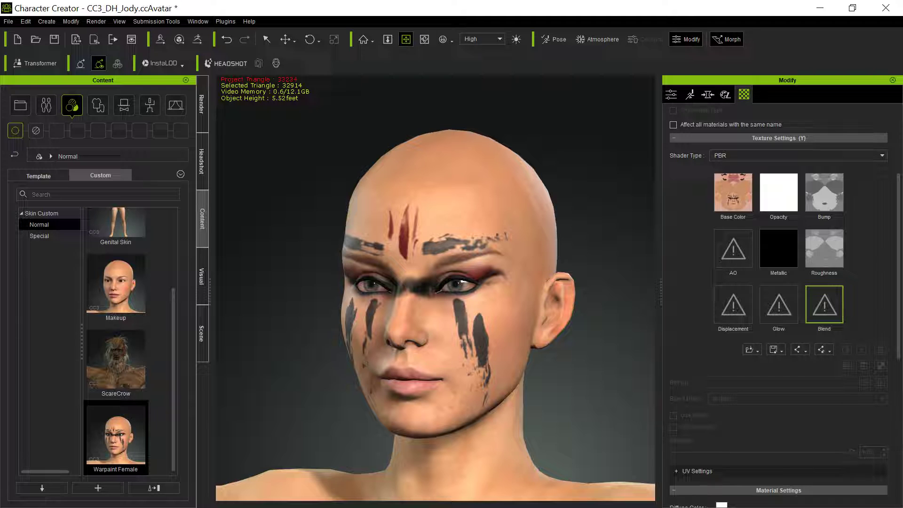
Step: Switch to Photoshop and delete the white background layer, Layer 2, from Ophelia7FaceMapLIE_1001.png
{"action": "key", "text": "alt+Tab"}
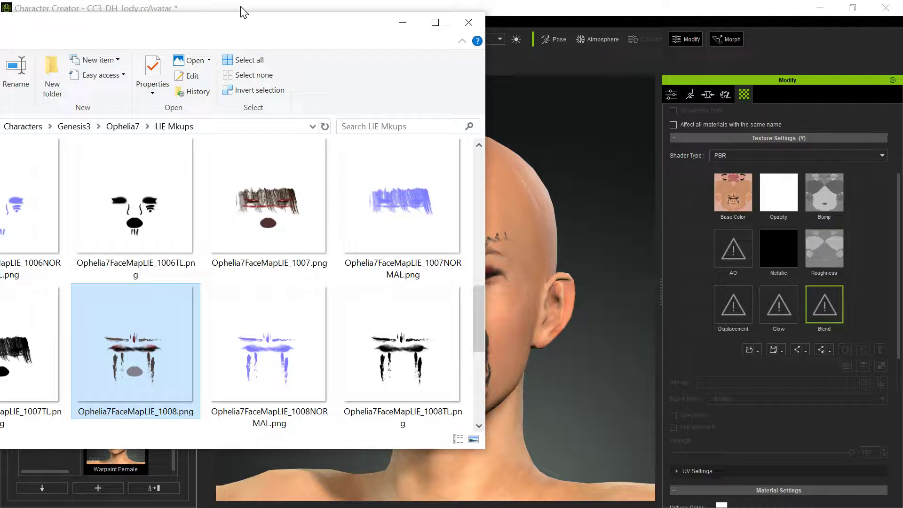
{"action": "left_click_drag", "start_coordinate": [245, 21], "coordinate": [267, 24]}
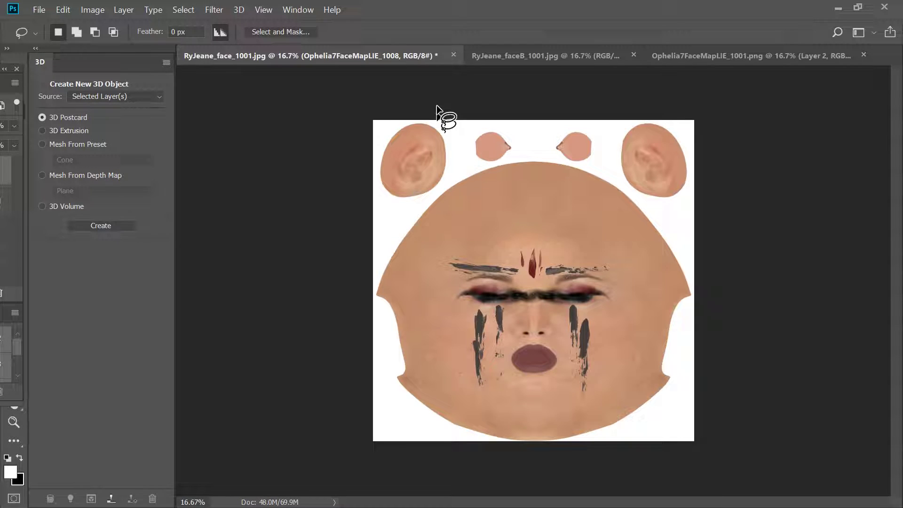
{"action": "left_click", "coordinate": [524, 55]}
{"action": "left_click", "coordinate": [665, 55]}
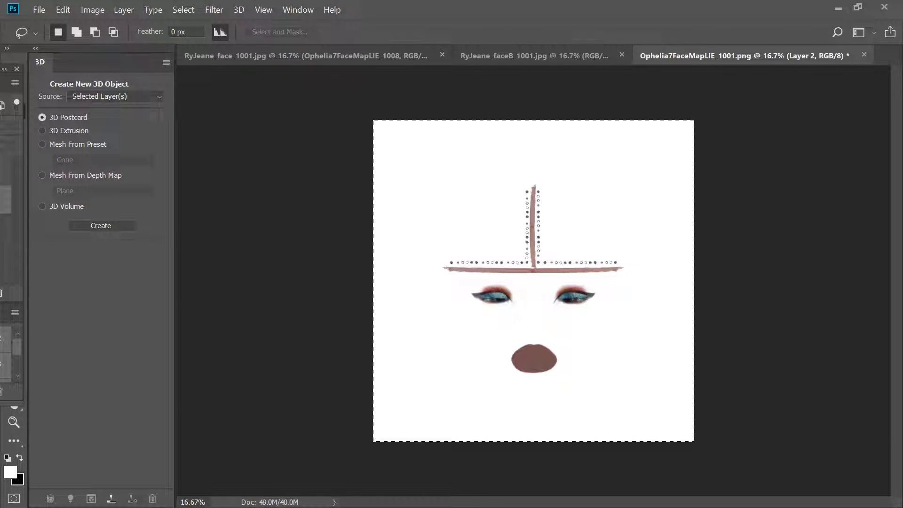
{"action": "key", "text": "Delete"}
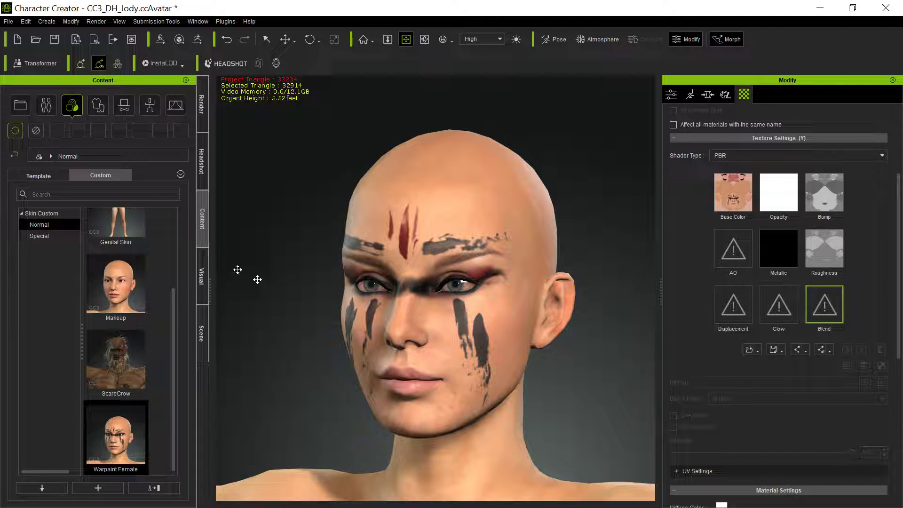
Step: Switch to Character Creator and apply the custom Makeup skin preset with material, shader textures and shader parameters
{"action": "double_click", "coordinate": [137, 297]}
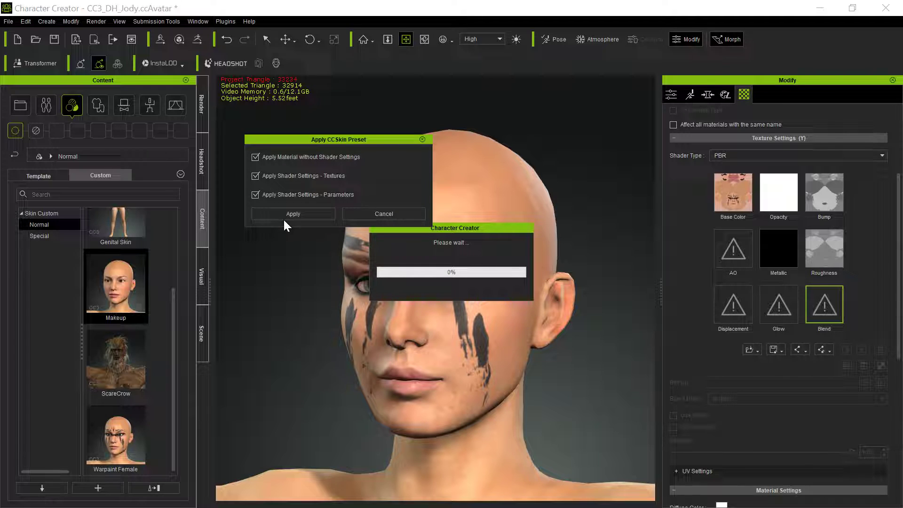
{"action": "left_click", "coordinate": [284, 217]}
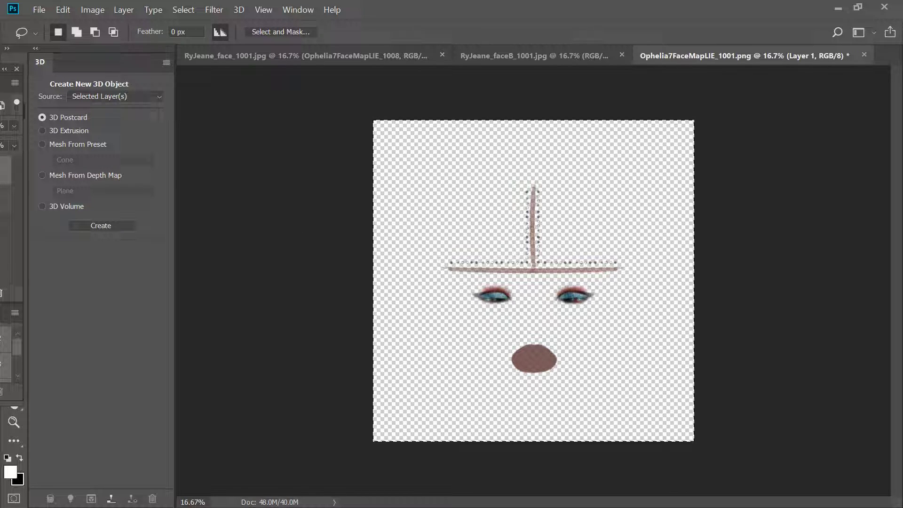
Step: Make the white background, Layer 2, visible behind the makeup on Layer 1 in Ophelia7FaceMapLIE_1001.png
{"action": "left_click", "coordinate": [10, 105]}
{"action": "left_click_drag", "start_coordinate": [37, 67], "coordinate": [234, 123]}
{"action": "left_click", "coordinate": [207, 236]}
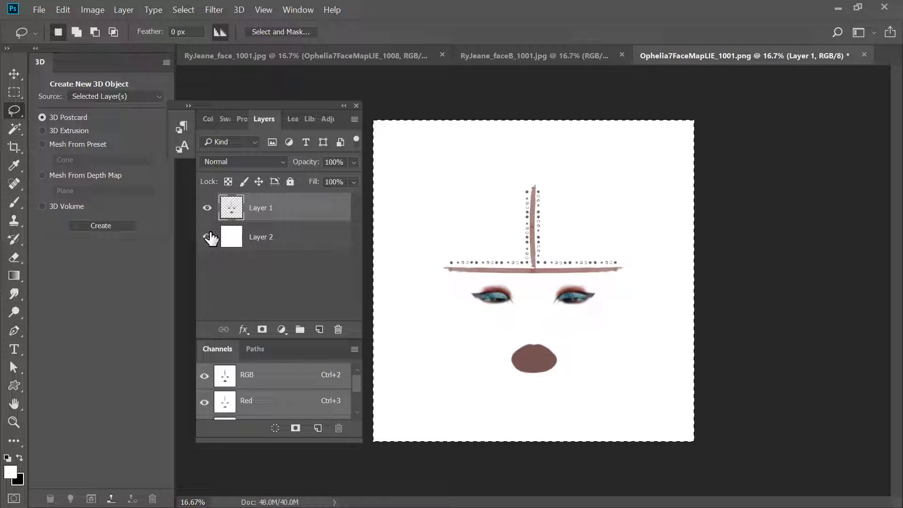
Step: Switch to Character Creator and load Ophelia7FaceMapLIE_1001.png from the Exports folder as the avatar's Blend texture
{"action": "left_click", "coordinate": [839, 8]}
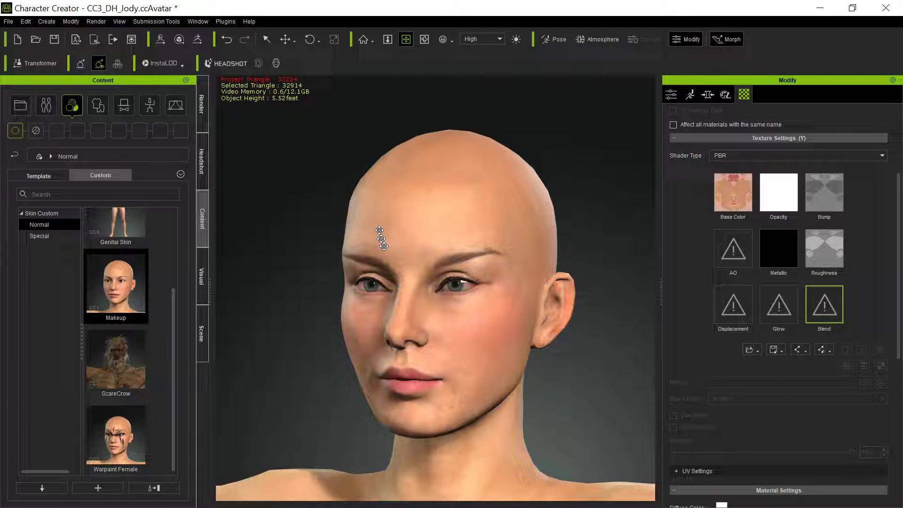
{"action": "left_click", "coordinate": [822, 307]}
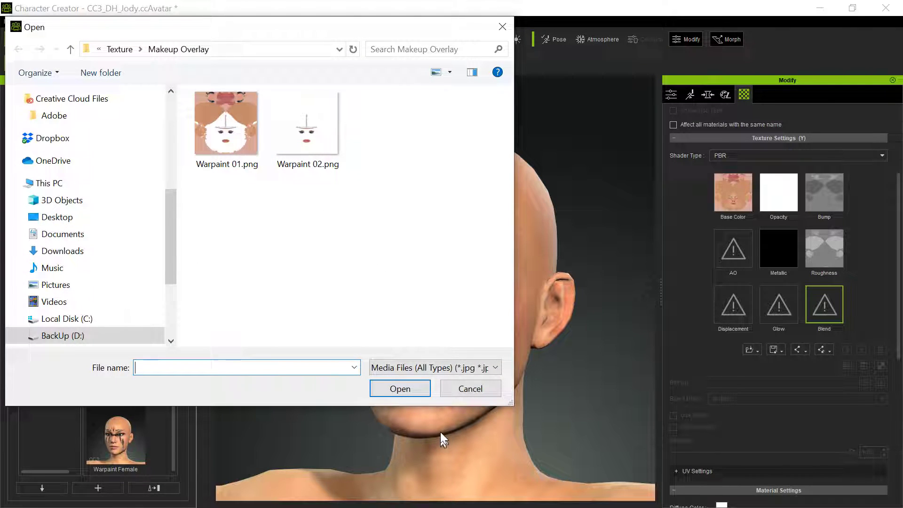
{"action": "left_click", "coordinate": [468, 392]}
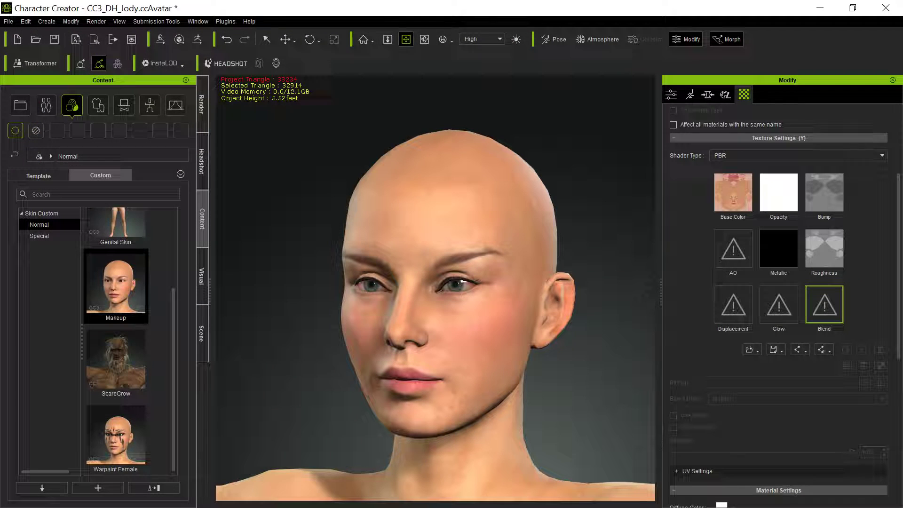
{"action": "key", "text": "alt+Tab"}
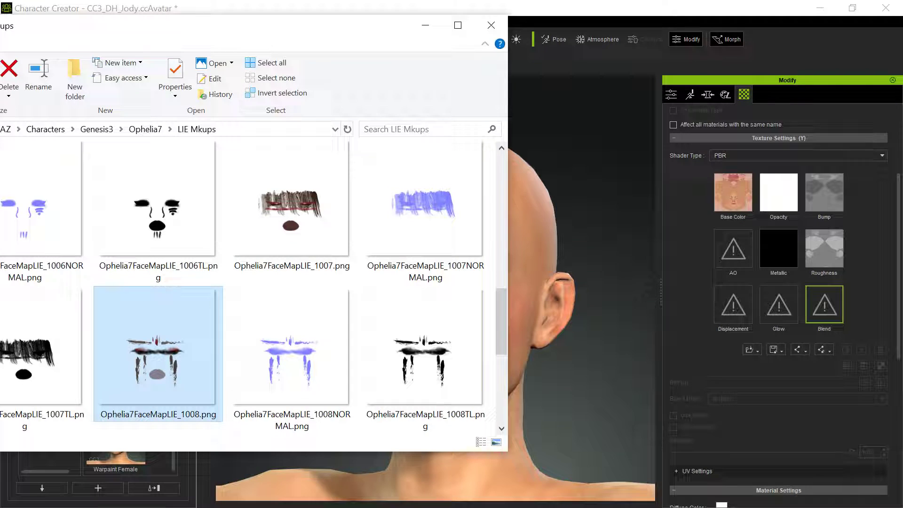
{"action": "scroll", "coordinate": [246, 249], "scroll_direction": "up", "scroll_amount": 5}
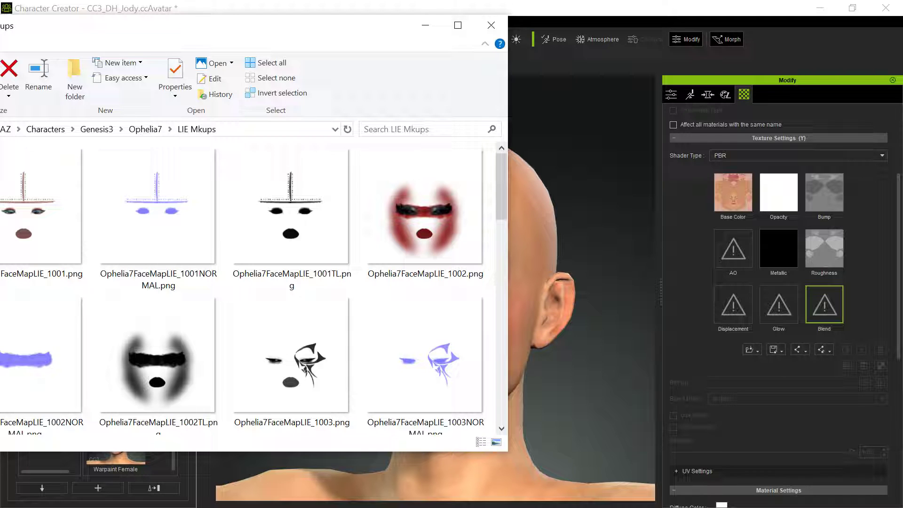
{"action": "key", "text": "alt+Left"}
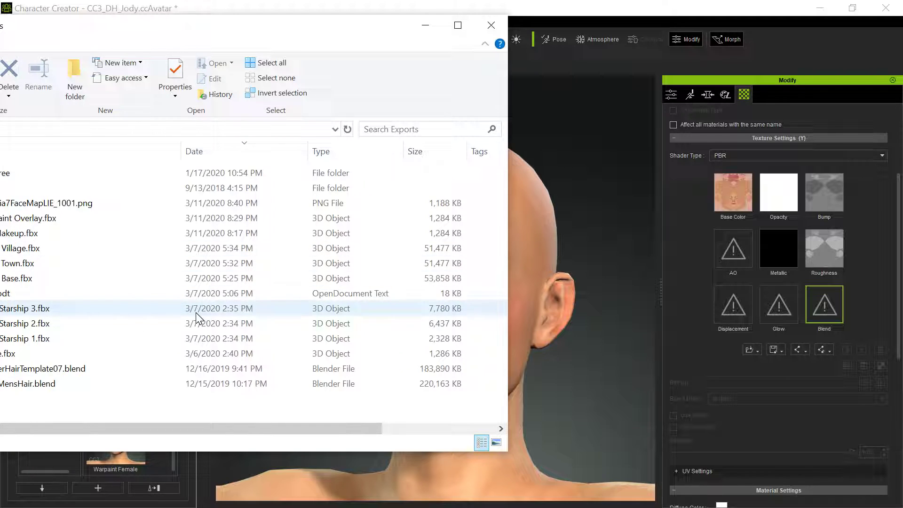
{"action": "left_click_drag", "start_coordinate": [124, 25], "coordinate": [185, 23]}
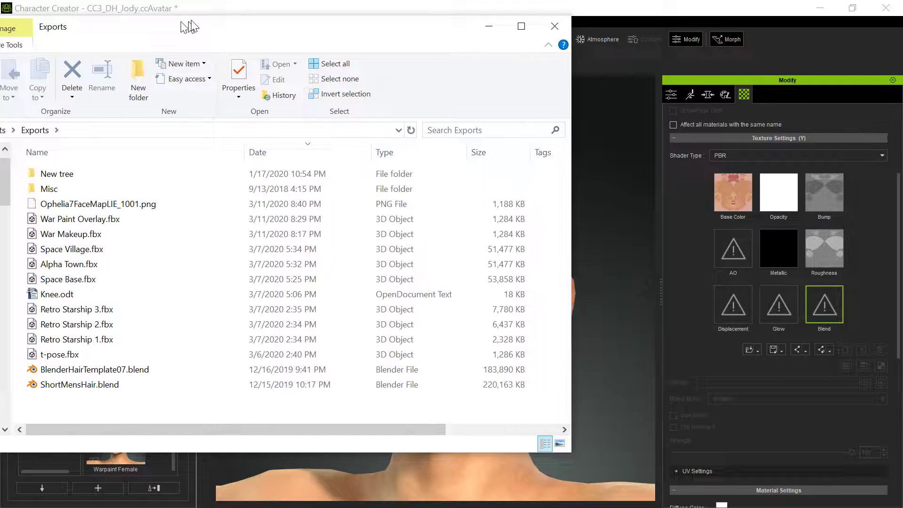
{"action": "left_click_drag", "start_coordinate": [127, 205], "coordinate": [826, 315]}
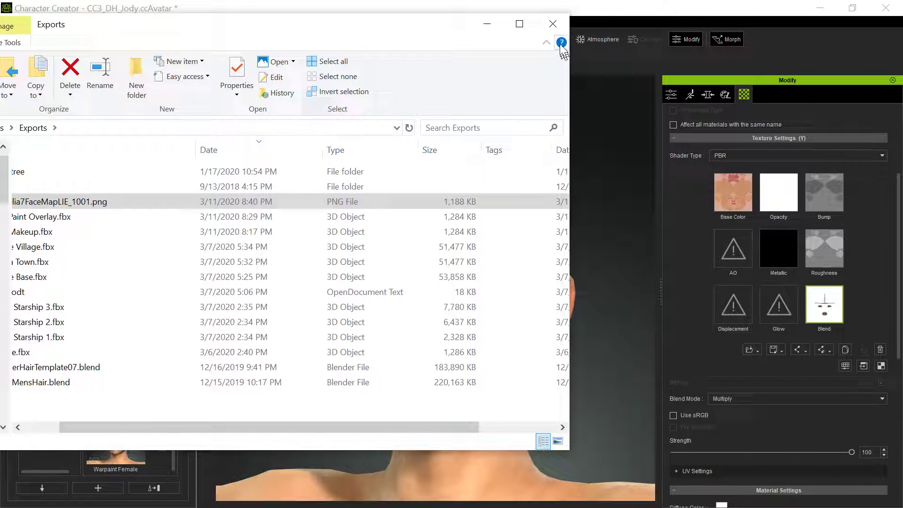
{"action": "left_click", "coordinate": [553, 25]}
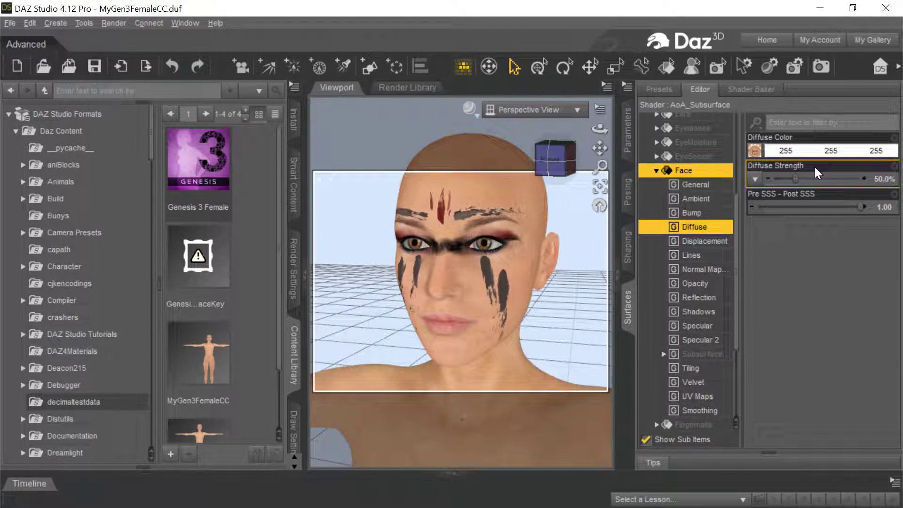
Step: Replace the Face surface's Diffuse Color map with the white-background Ophelia7 face makeup image browsed from disk
{"action": "left_click", "coordinate": [754, 154]}
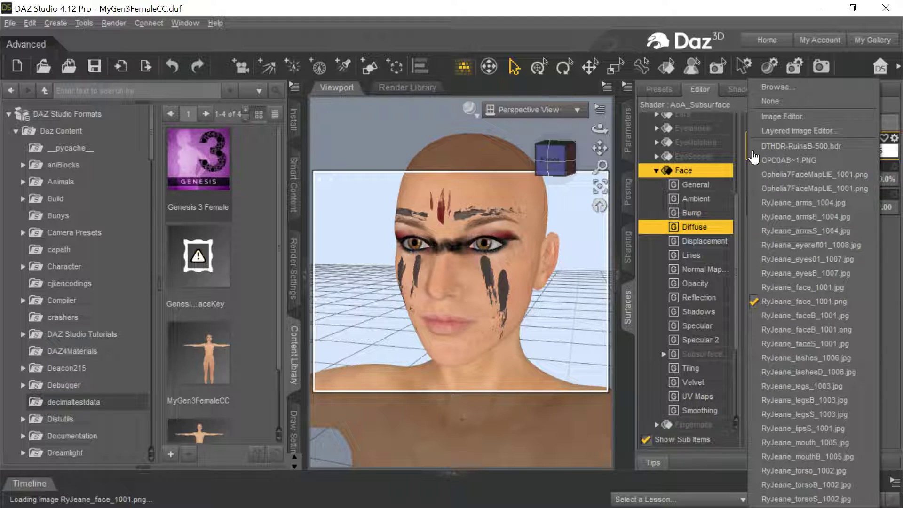
{"action": "left_click", "coordinate": [755, 92]}
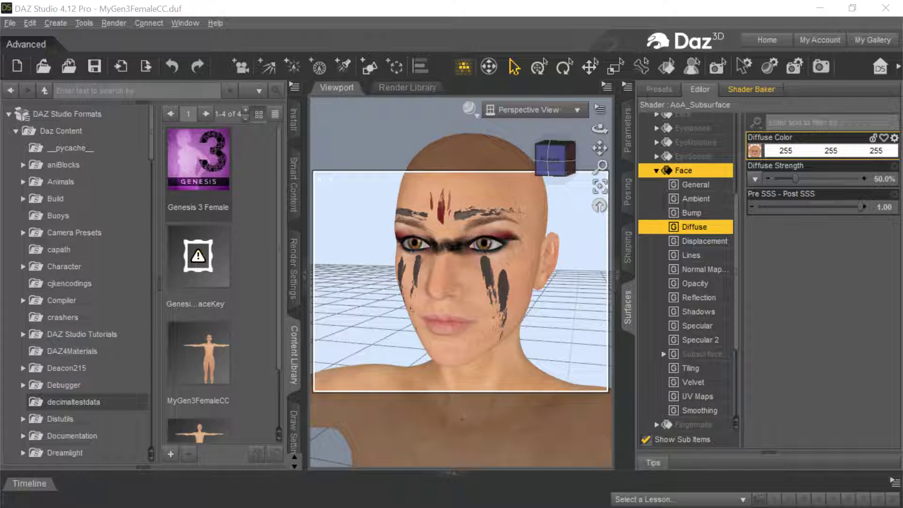
{"action": "key", "text": "Return"}
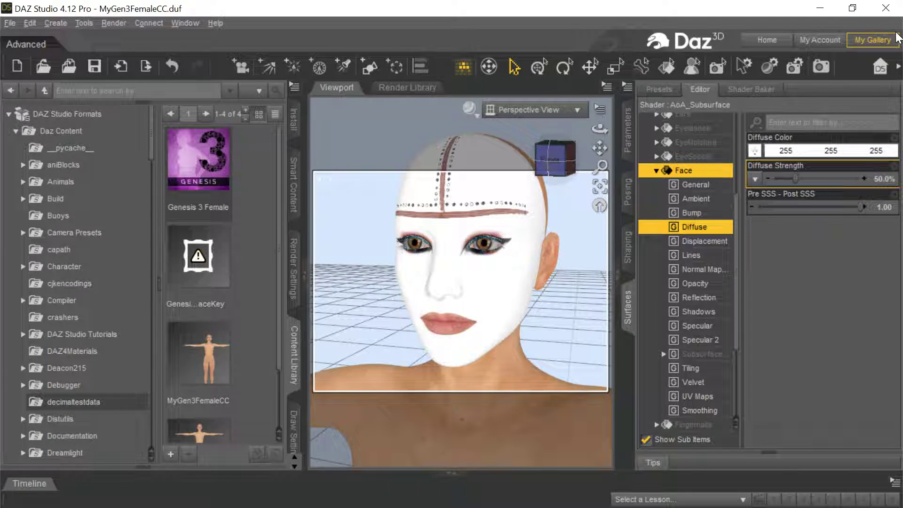
Step: Switch to Character Creator and import the DAZ character through Transformer with Bake Body Texture enabled, discarding the current project without saving
{"action": "left_click", "coordinate": [820, 7]}
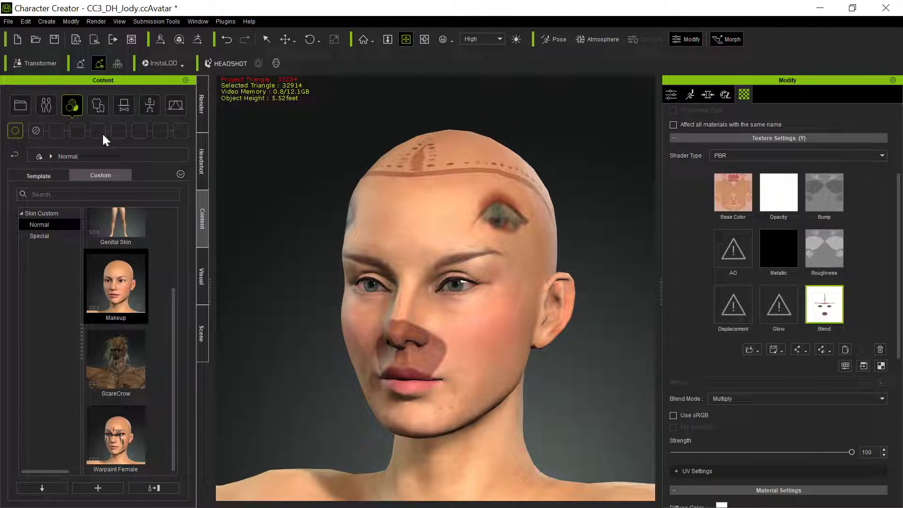
{"action": "left_click", "coordinate": [27, 66]}
{"action": "double_click", "coordinate": [381, 294]}
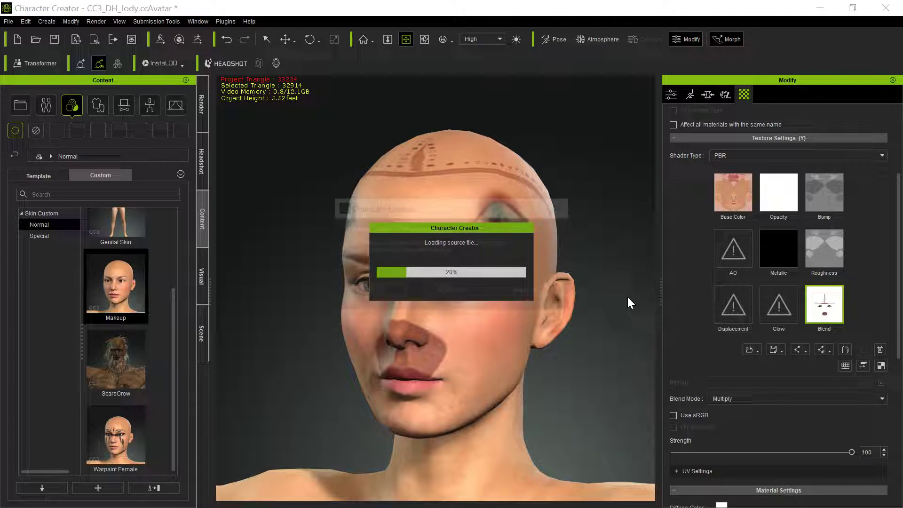
{"action": "left_click", "coordinate": [451, 293]}
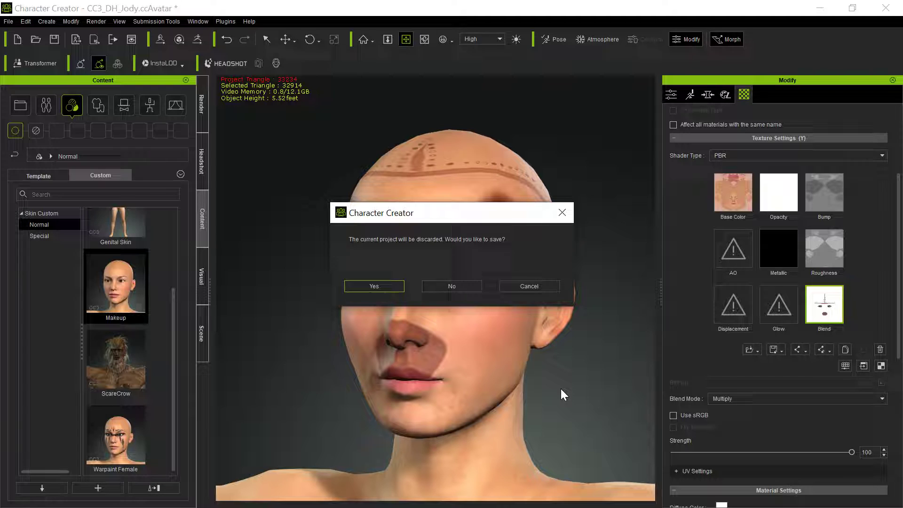
{"action": "left_click", "coordinate": [470, 285]}
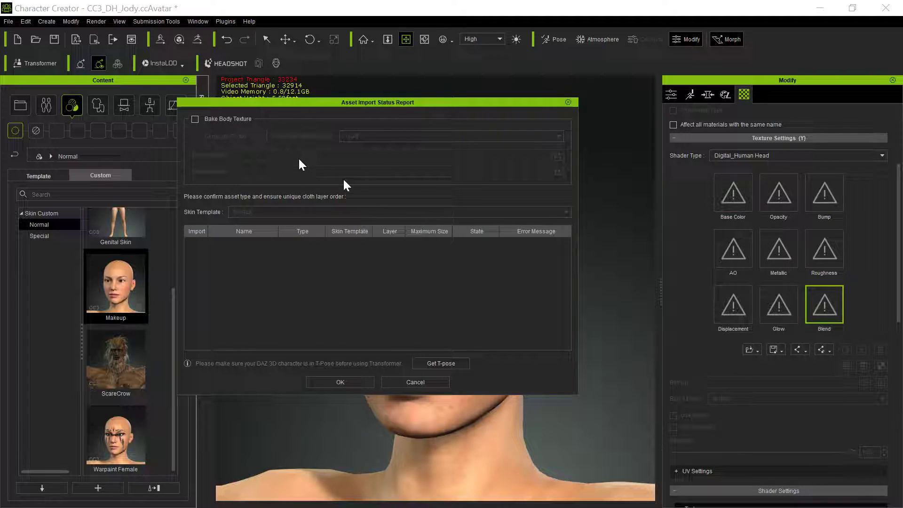
{"action": "left_click", "coordinate": [207, 119]}
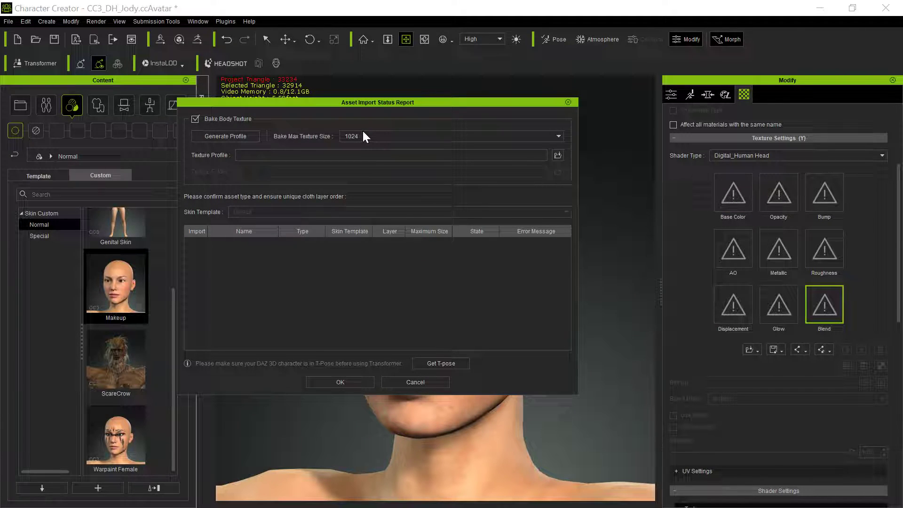
{"action": "left_click", "coordinate": [354, 385]}
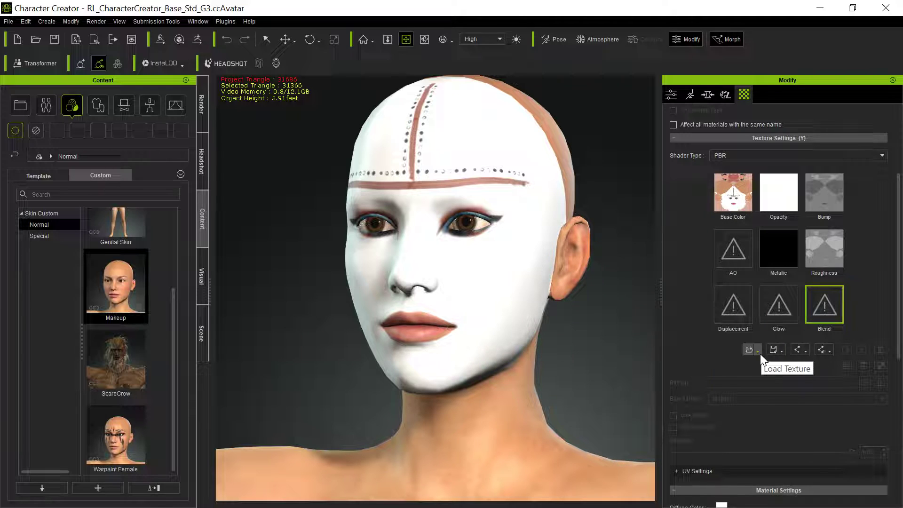
Step: Begin saving the avatar's Base Color texture as a PNG in the Makeup Overlay folder and cancel the save
{"action": "left_click", "coordinate": [758, 353]}
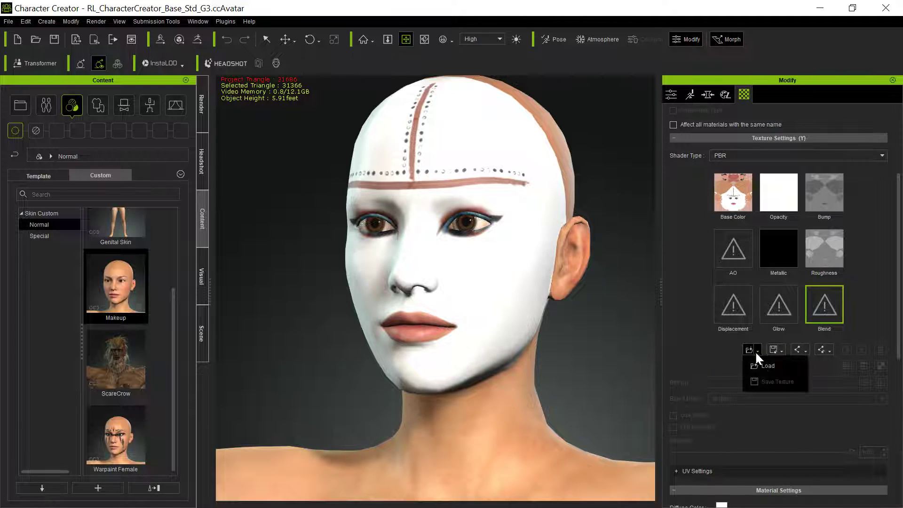
{"action": "left_click", "coordinate": [713, 204]}
{"action": "left_click", "coordinate": [713, 204]}
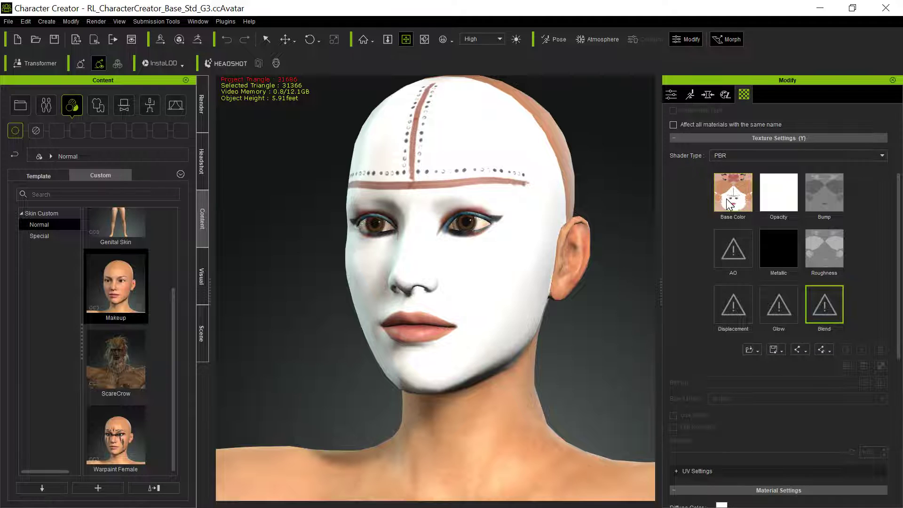
{"action": "left_click", "coordinate": [758, 351]}
{"action": "left_click", "coordinate": [768, 379]}
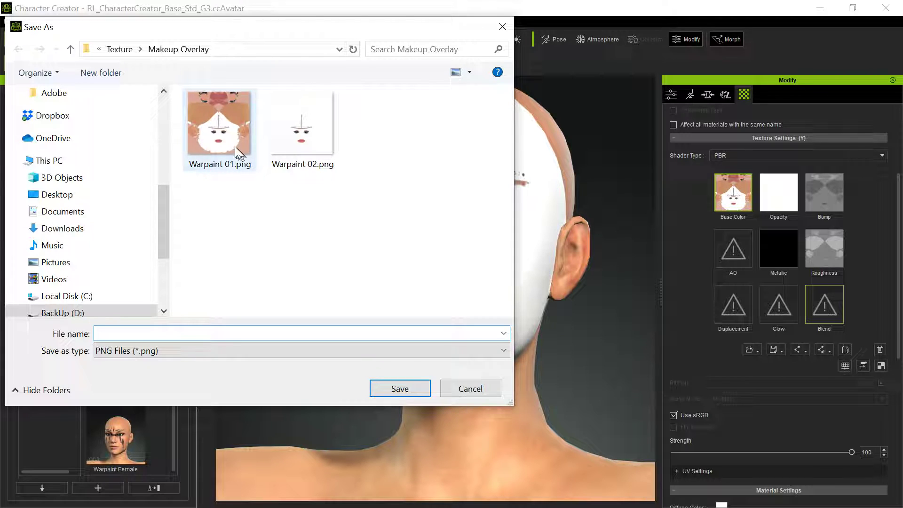
{"action": "left_click", "coordinate": [483, 388]}
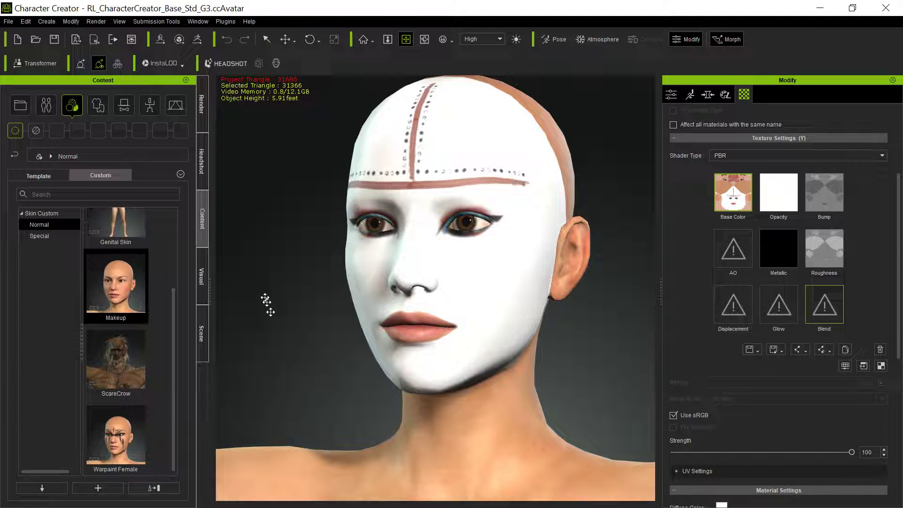
Step: Apply the custom Makeup skin preset with material, shader textures and shader parameters to the imported avatar
{"action": "double_click", "coordinate": [124, 309]}
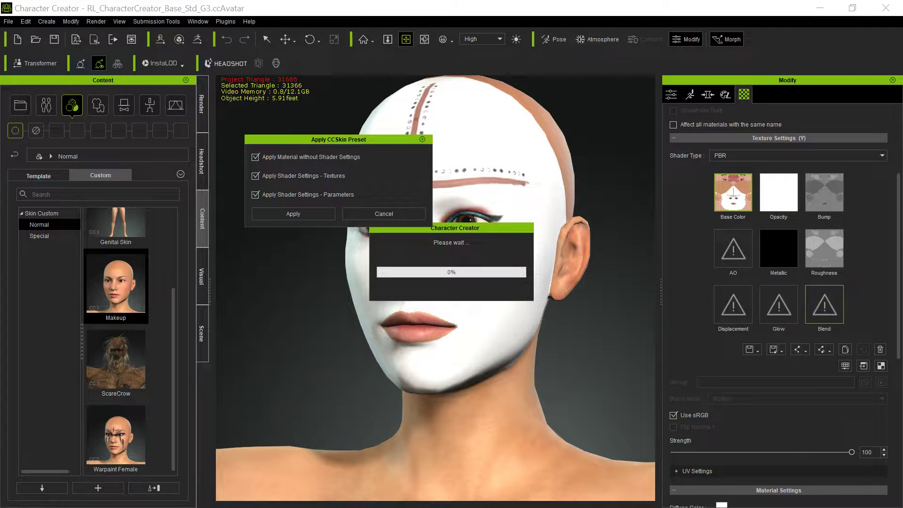
Step: Switch to Photoshop and close the RyJeane_faceB_1001.jpg document
{"action": "key", "text": "alt+Tab"}
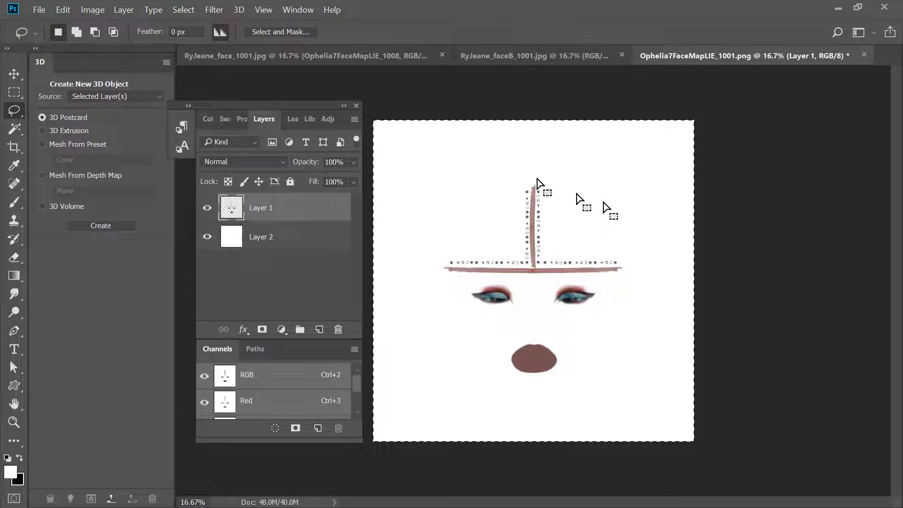
{"action": "left_click", "coordinate": [590, 57]}
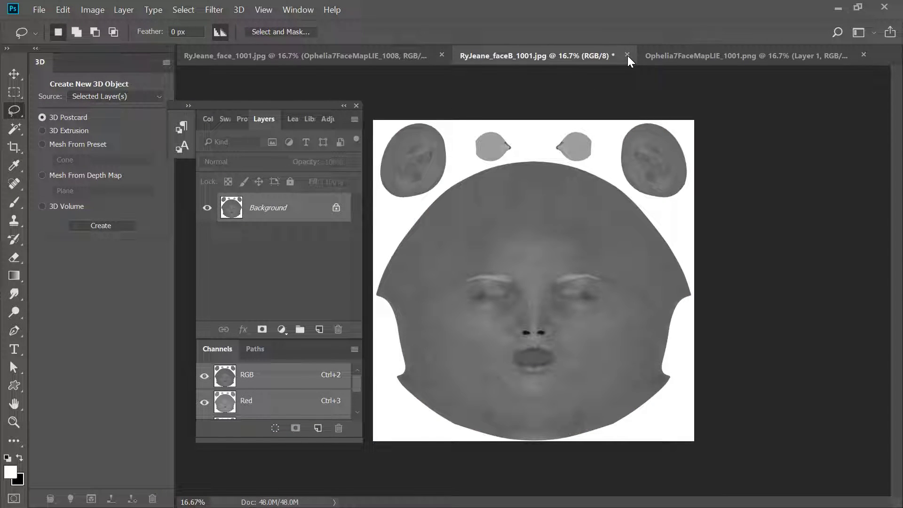
{"action": "key", "text": "ctrl+w"}
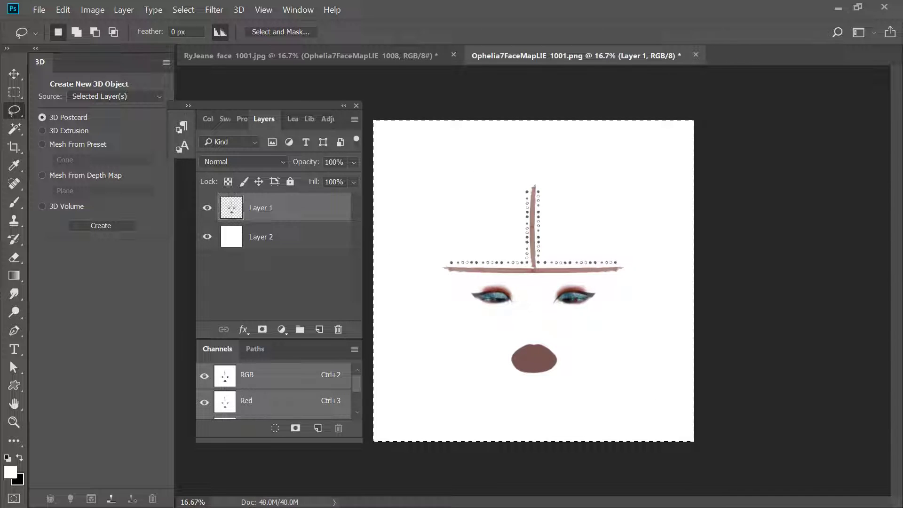
Step: Open Warpaint 01.png from the Makeup Overlay folder in Photoshop
{"action": "key", "text": "alt+Tab"}
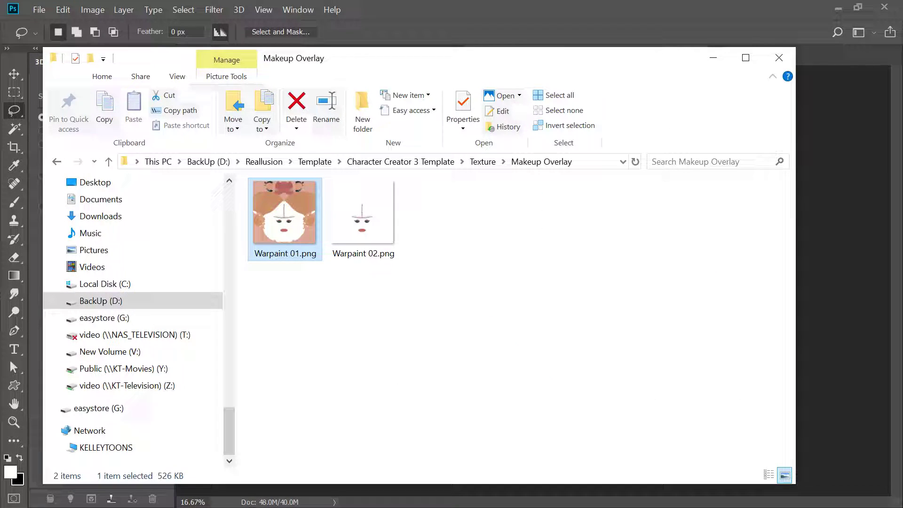
{"action": "right_click", "coordinate": [265, 224]}
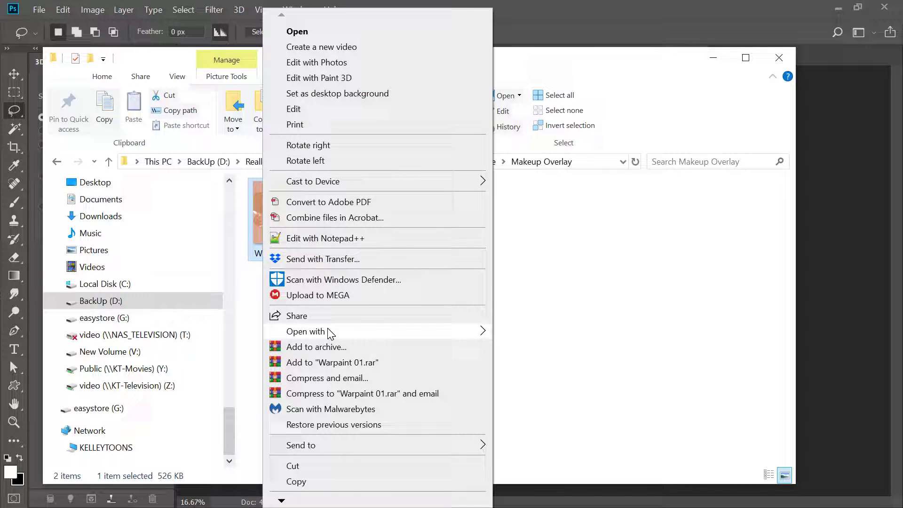
{"action": "mouse_move", "coordinate": [329, 331]}
{"action": "left_click", "coordinate": [513, 348]}
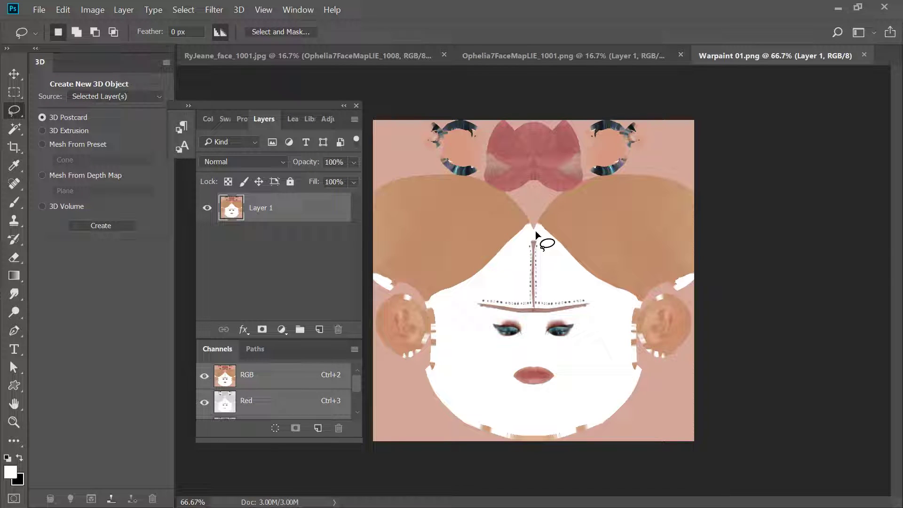
Step: Fill everything outside a lassoed area around the face makeup with white, using Normal mode at 100% opacity
{"action": "mouse_move", "coordinate": [536, 233]}
{"action": "left_mouse_down"}
{"action": "mouse_move", "coordinate": [467, 300]}
{"action": "mouse_move", "coordinate": [464, 361]}
{"action": "mouse_move", "coordinate": [485, 400]}
{"action": "mouse_move", "coordinate": [541, 413]}
{"action": "mouse_move", "coordinate": [576, 380]}
{"action": "mouse_move", "coordinate": [598, 319]}
{"action": "mouse_move", "coordinate": [595, 298]}
{"action": "mouse_move", "coordinate": [573, 282]}
{"action": "mouse_move", "coordinate": [537, 231]}
{"action": "left_mouse_up"}
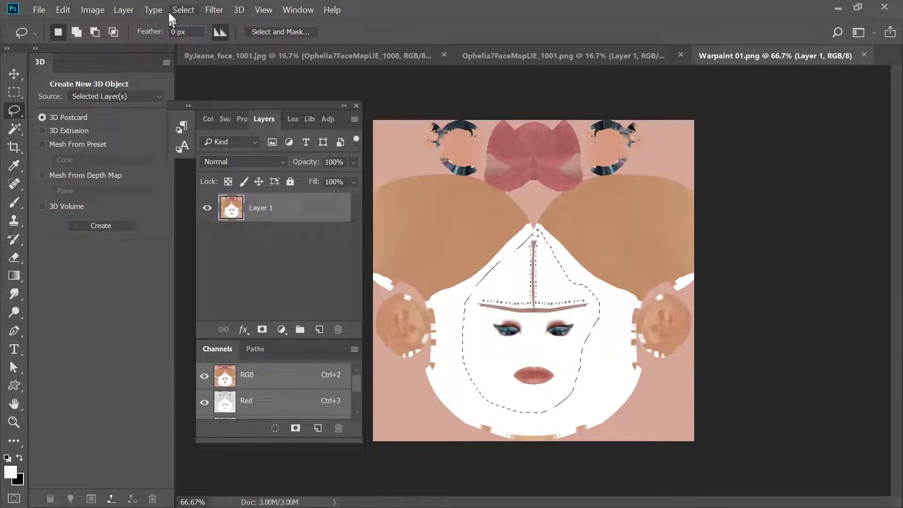
{"action": "left_click", "coordinate": [188, 11]}
{"action": "left_click", "coordinate": [200, 62]}
{"action": "left_click", "coordinate": [62, 10]}
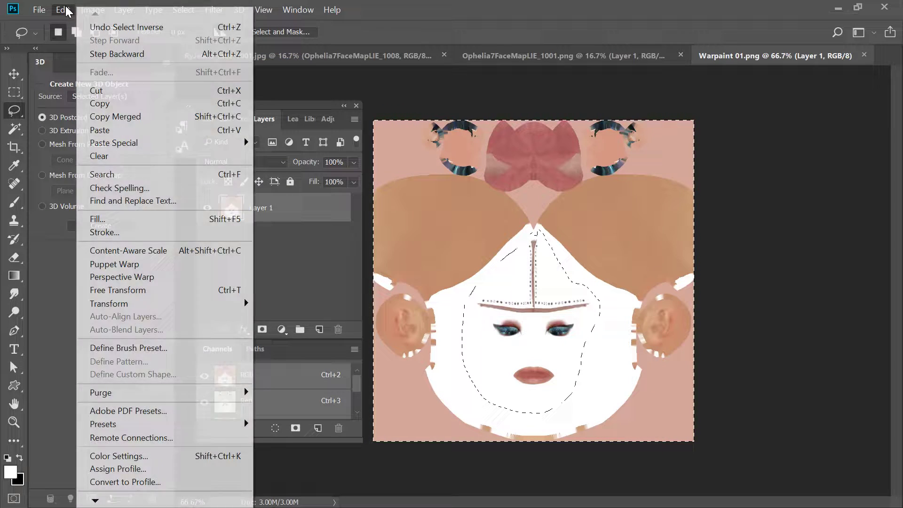
{"action": "left_click", "coordinate": [120, 219]}
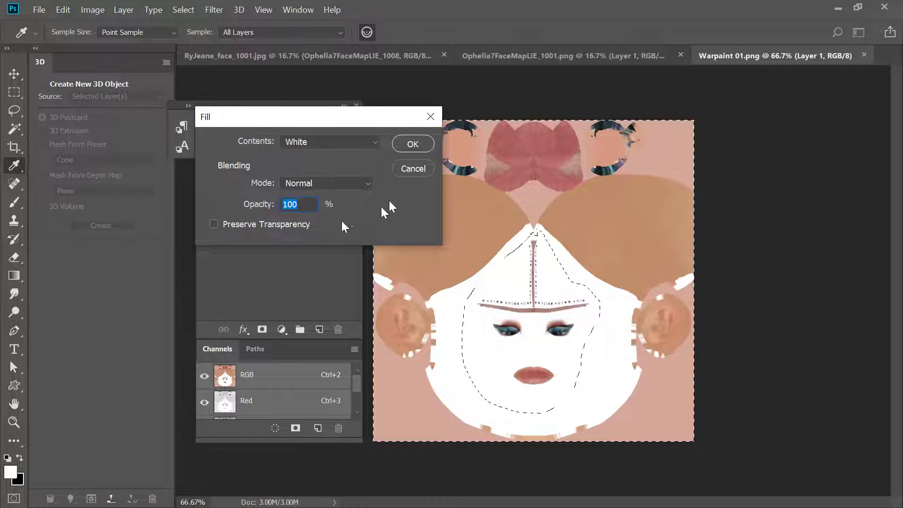
{"action": "left_click", "coordinate": [413, 144]}
{"action": "key", "text": "l"}
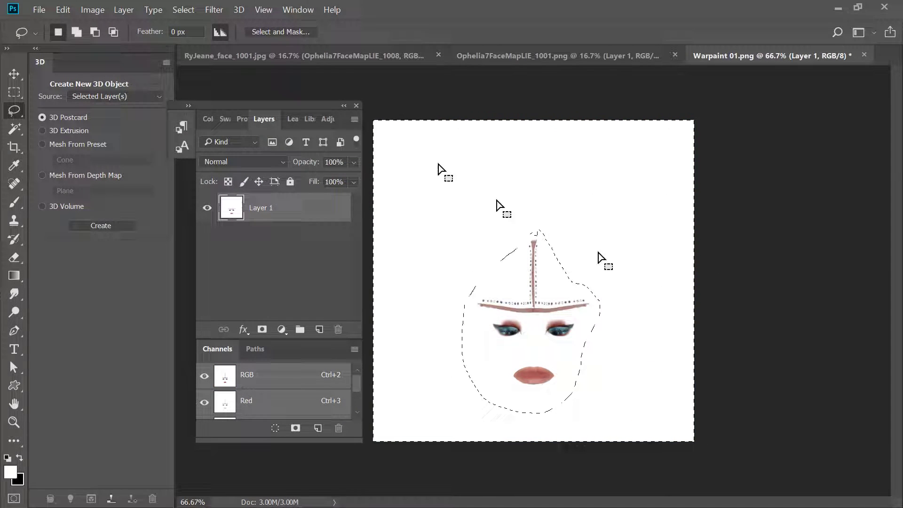
Step: Export the cleaned makeup image as Warpaint 02.png in the Makeup Overlay folder, replacing the existing file
{"action": "left_click", "coordinate": [39, 11]}
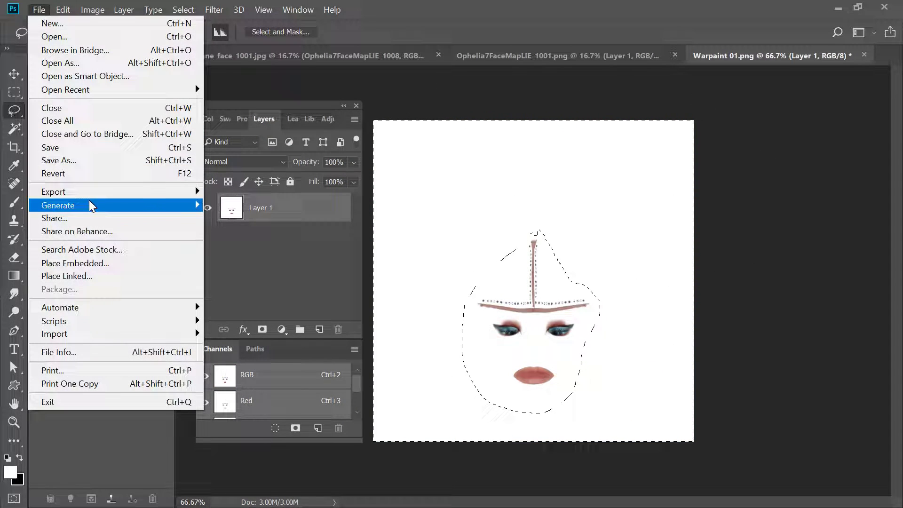
{"action": "mouse_move", "coordinate": [141, 192]}
{"action": "left_click", "coordinate": [231, 192]}
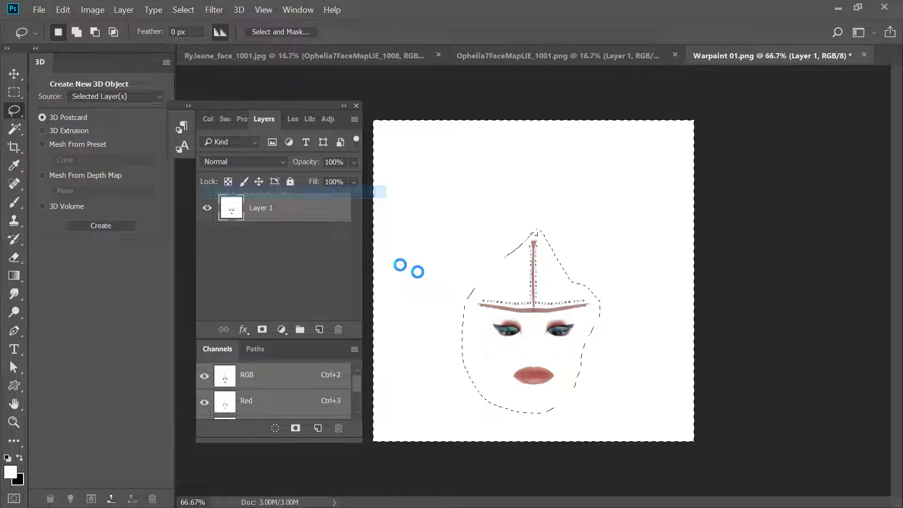
{"action": "left_click", "coordinate": [310, 131]}
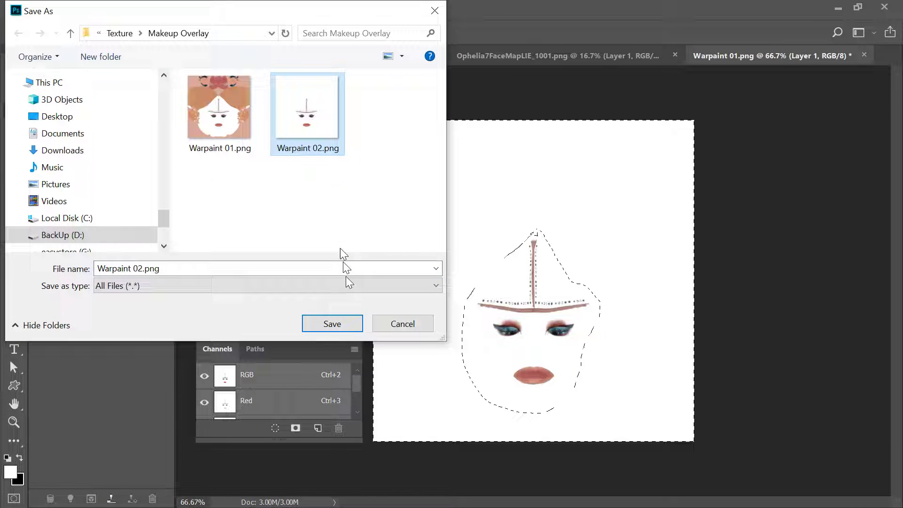
{"action": "left_click", "coordinate": [345, 325]}
{"action": "left_click", "coordinate": [499, 268]}
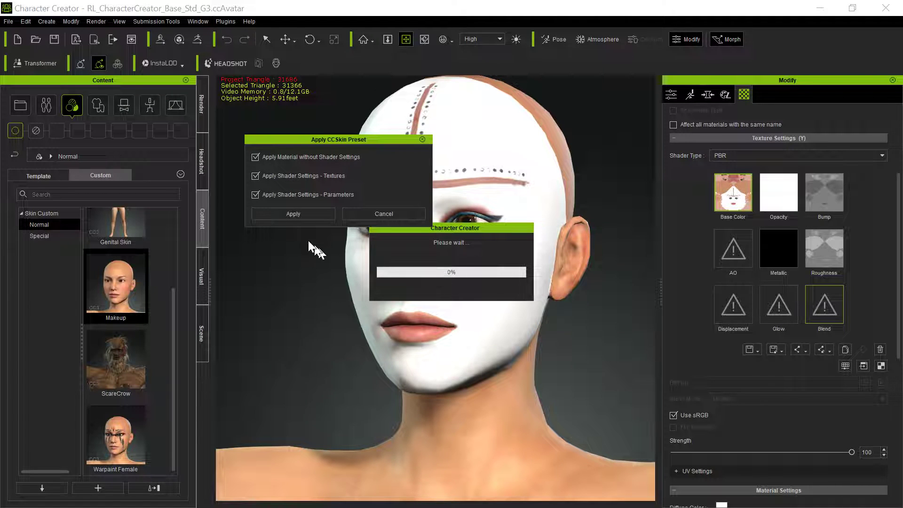
Step: Switch to Character Creator, reapply the Makeup skin preset and load Warpaint 02.png as the head's Blend texture at strength 100
{"action": "left_click", "coordinate": [281, 216]}
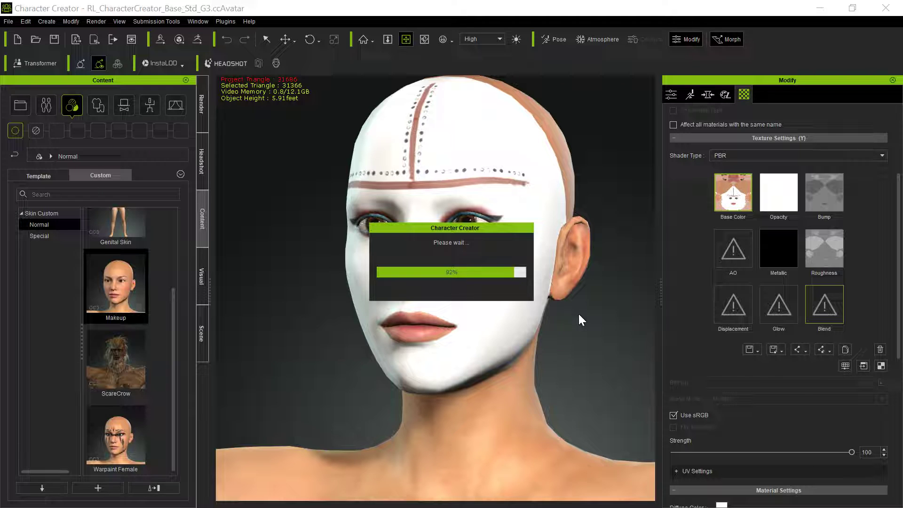
{"action": "double_click", "coordinate": [827, 306]}
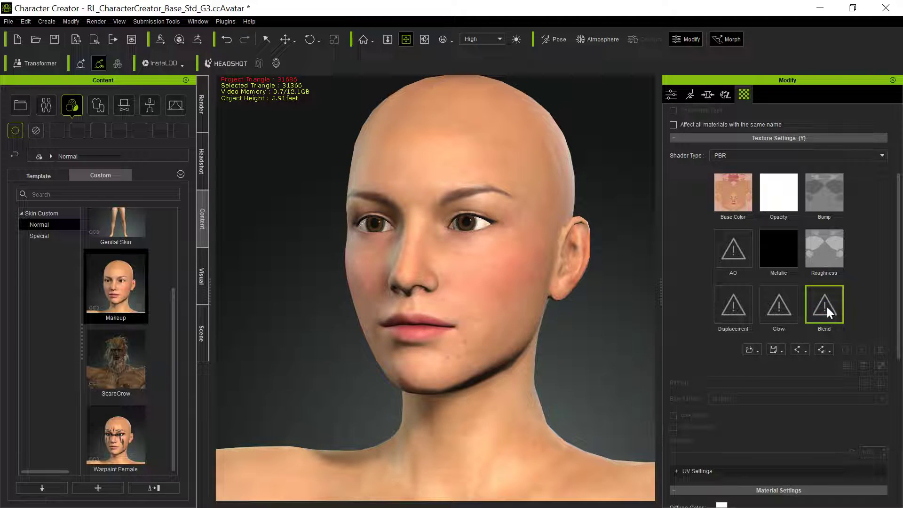
{"action": "left_click", "coordinate": [303, 136]}
{"action": "double_click", "coordinate": [302, 141]}
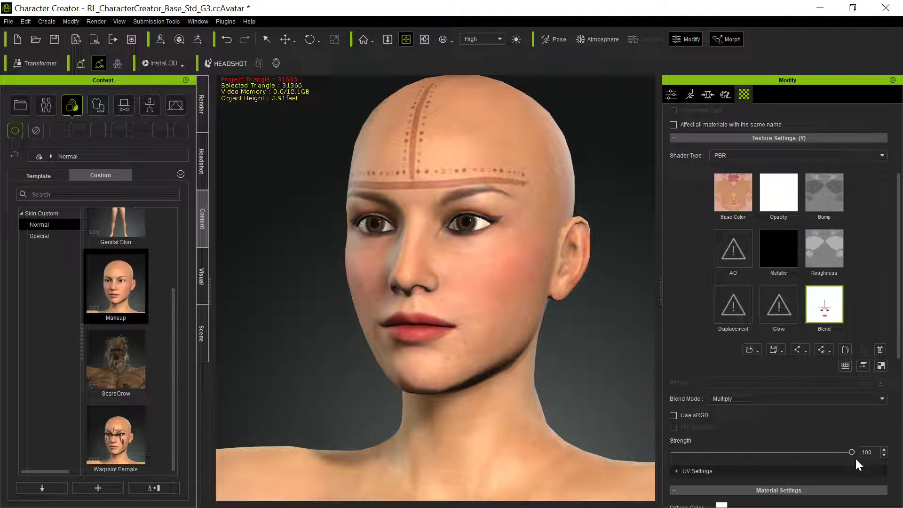
{"action": "mouse_move", "coordinate": [852, 454]}
{"action": "left_mouse_down"}
{"action": "mouse_move", "coordinate": [637, 460]}
{"action": "mouse_move", "coordinate": [853, 452]}
{"action": "left_mouse_up"}
{"action": "right_click_drag", "start_coordinate": [405, 302], "coordinate": [415, 323]}
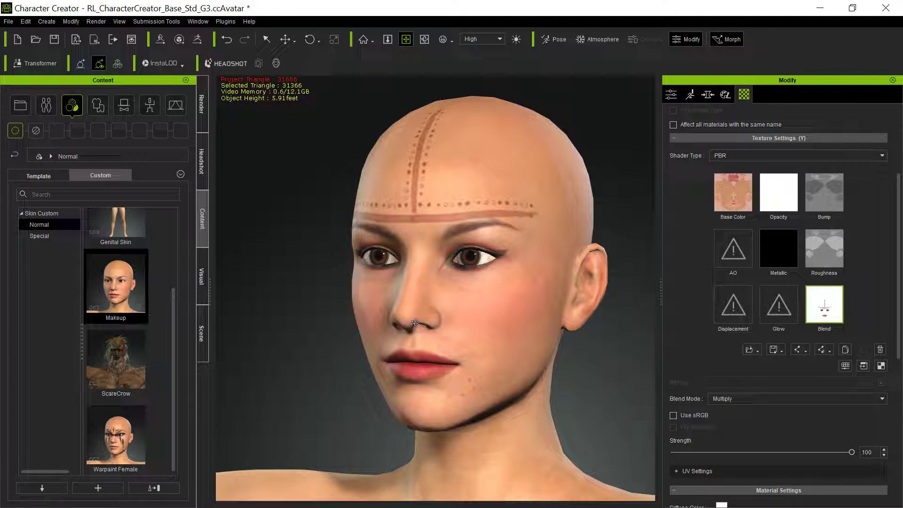
{"action": "left_click_drag", "start_coordinate": [851, 452], "coordinate": [899, 452]}
Step: Load the custom Aldo avatar, discarding the current project without saving
{"action": "left_click", "coordinate": [27, 109]}
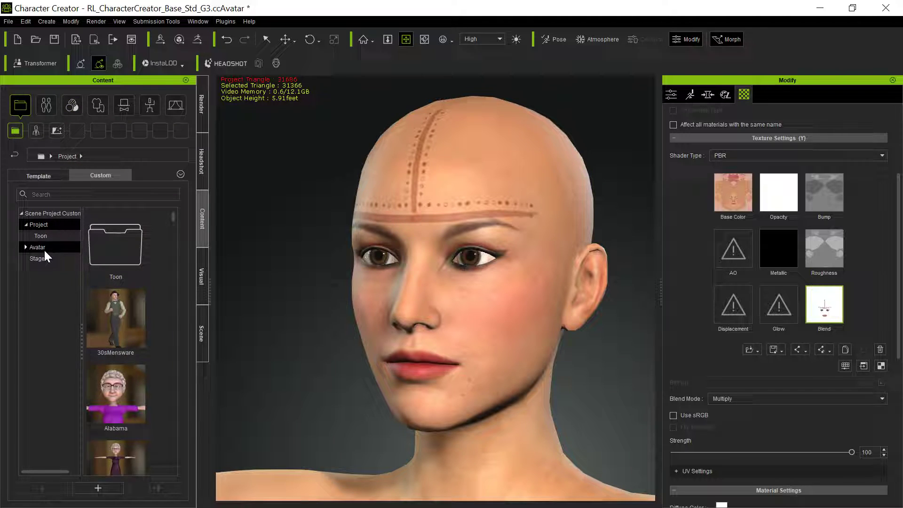
{"action": "left_click", "coordinate": [44, 248]}
{"action": "scroll", "coordinate": [169, 347], "scroll_direction": "down", "scroll_amount": 4}
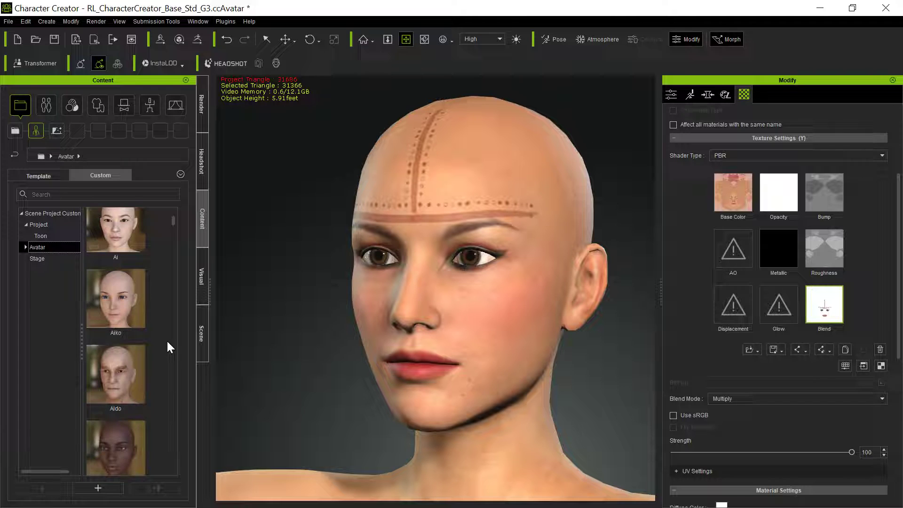
{"action": "double_click", "coordinate": [120, 366]}
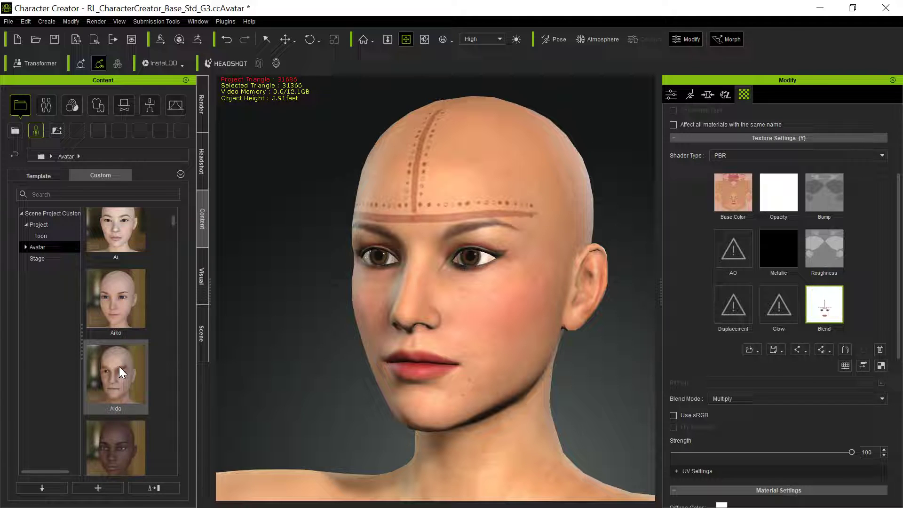
{"action": "left_click", "coordinate": [372, 284]}
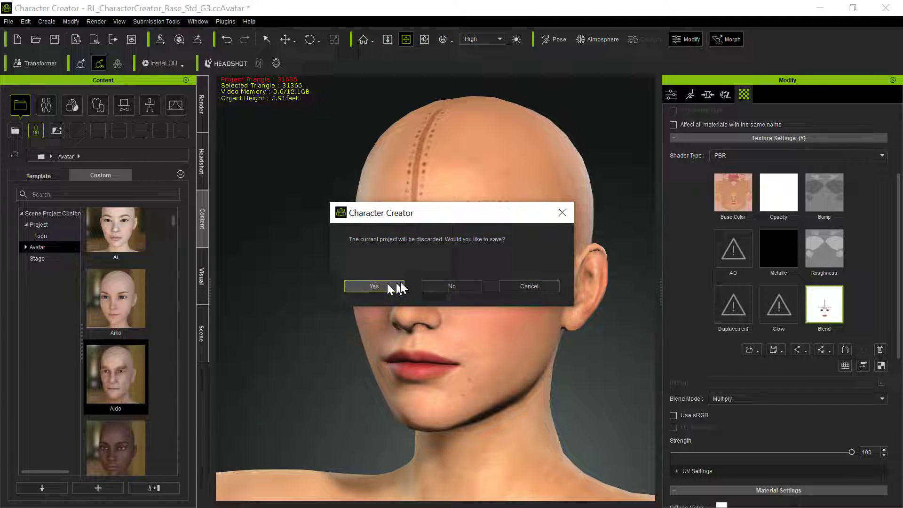
{"action": "left_click", "coordinate": [443, 285]}
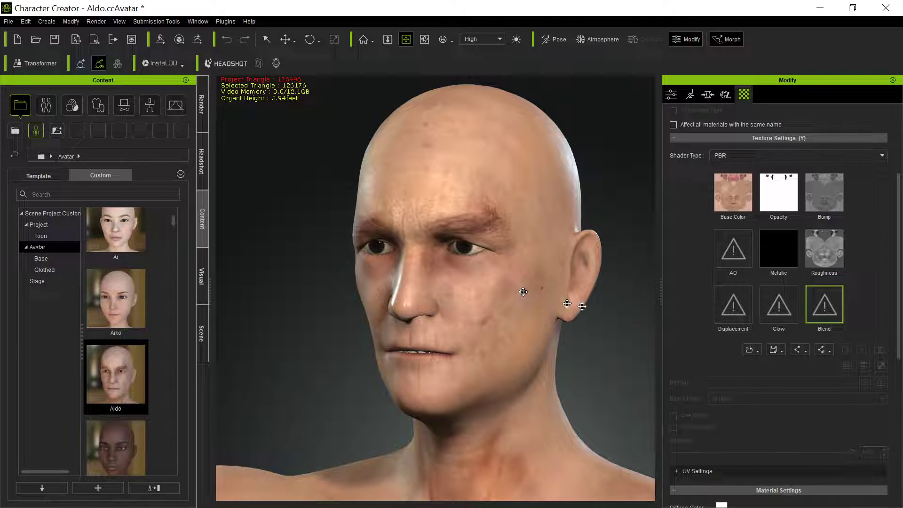
Step: Load Warpaint 02.png as the Blend texture on Aldo's head and view the makeup from the front
{"action": "left_click", "coordinate": [824, 301]}
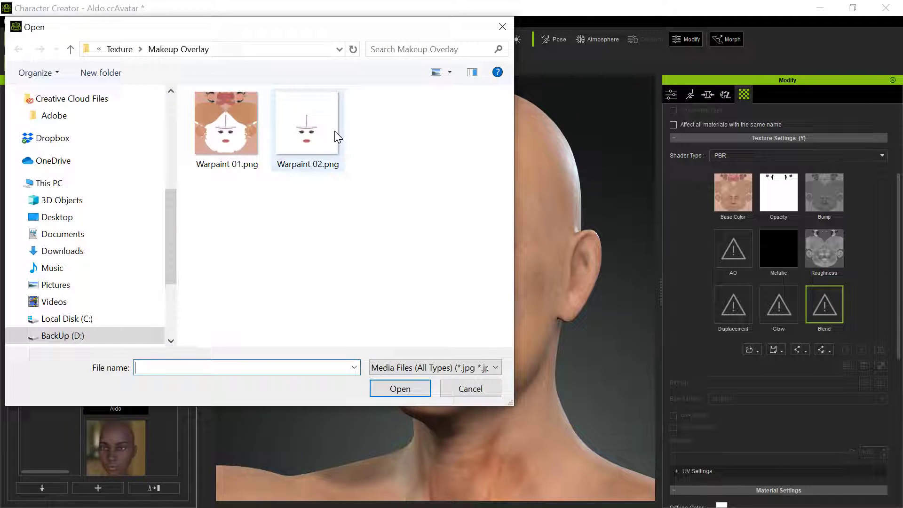
{"action": "double_click", "coordinate": [325, 132]}
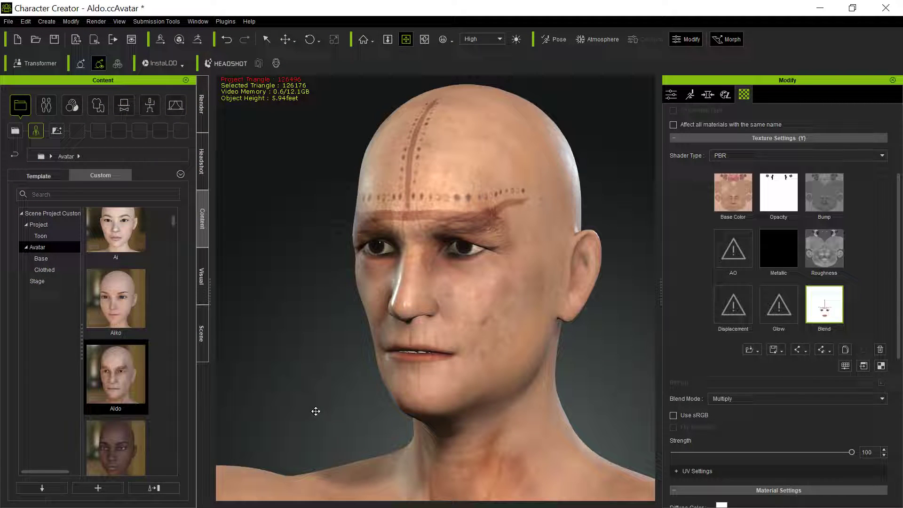
{"action": "left_click_drag", "start_coordinate": [316, 411], "coordinate": [400, 412]}
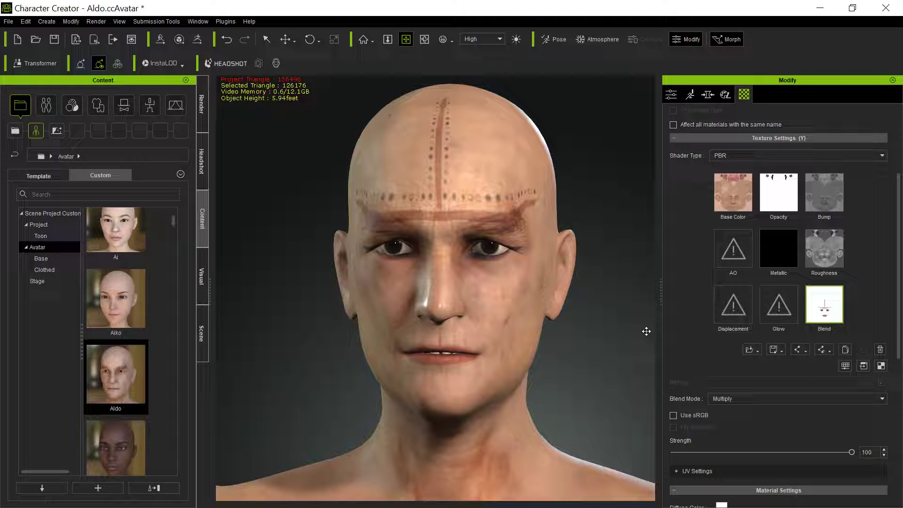
{"action": "right_click_drag", "start_coordinate": [647, 332], "coordinate": [622, 333]}
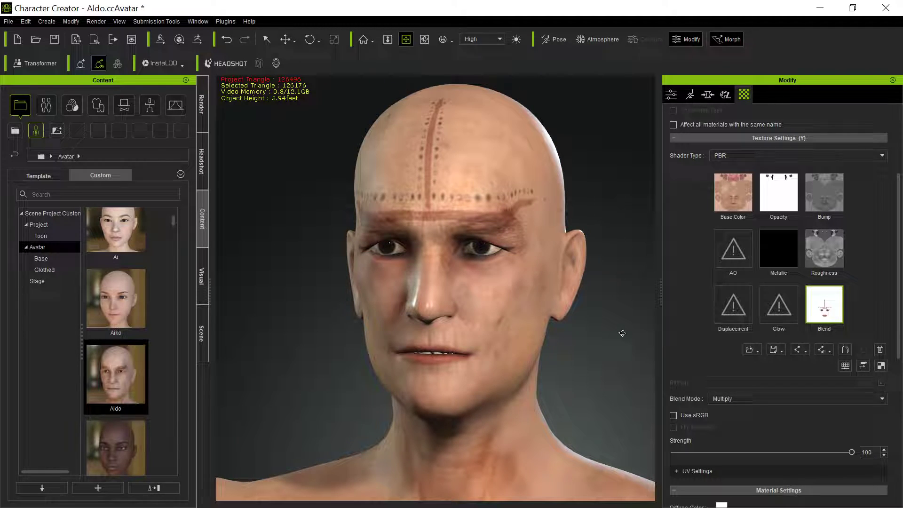